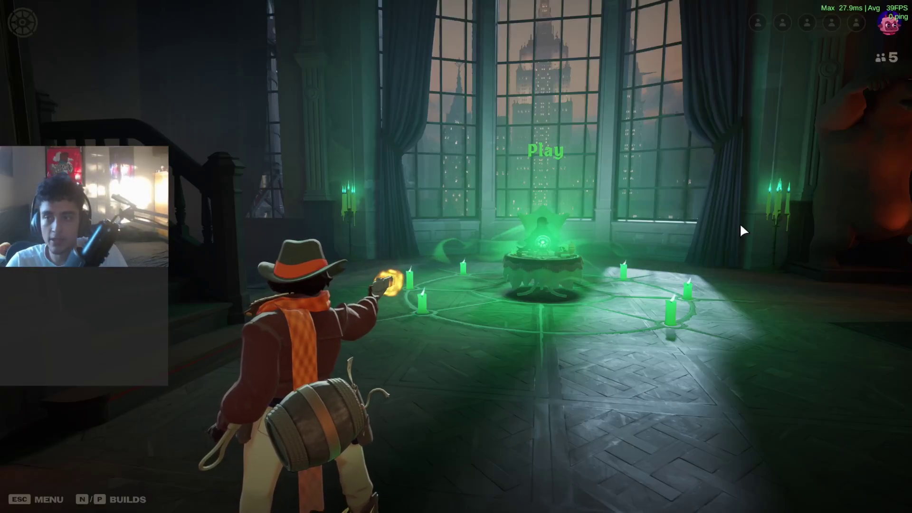
Demonstrate the in-game ping wheels by sending the "Be right back!" and "Going to Gank" callouts.
key("w")
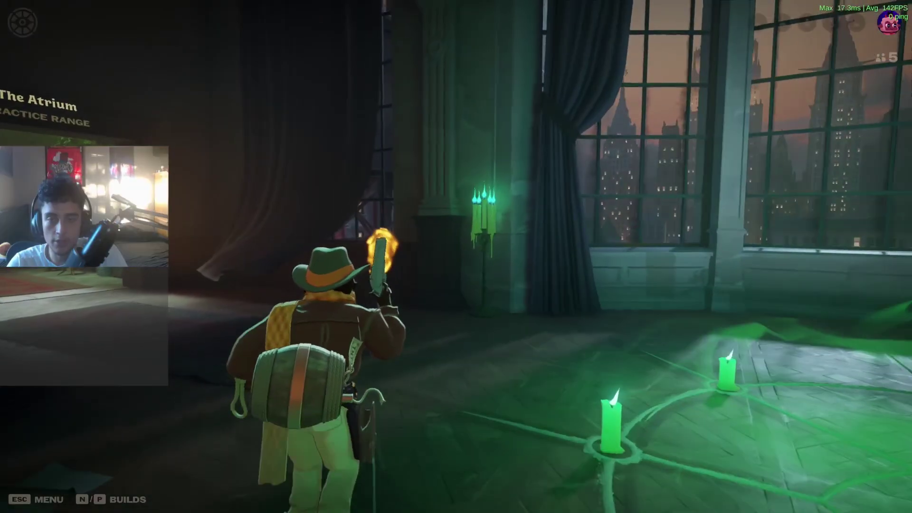
middle_click(456, 257)
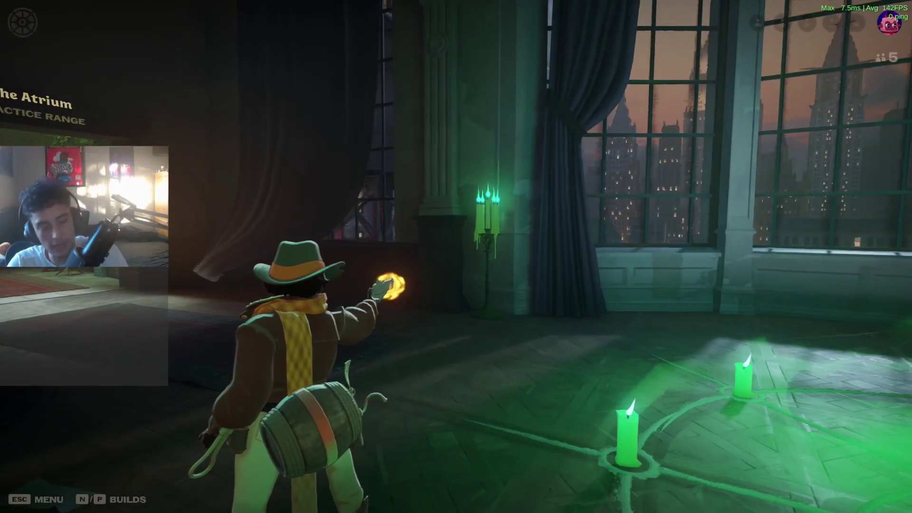
middle_click(456, 256)
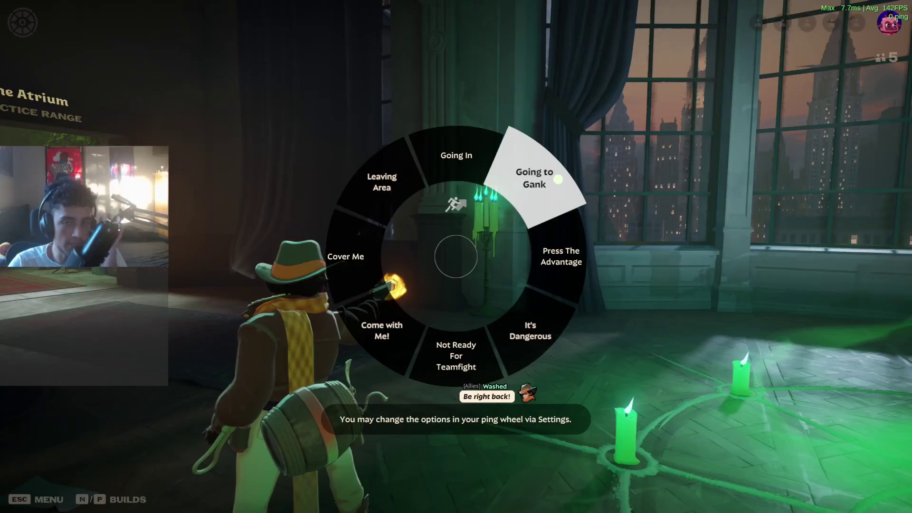
left_click(489, 212)
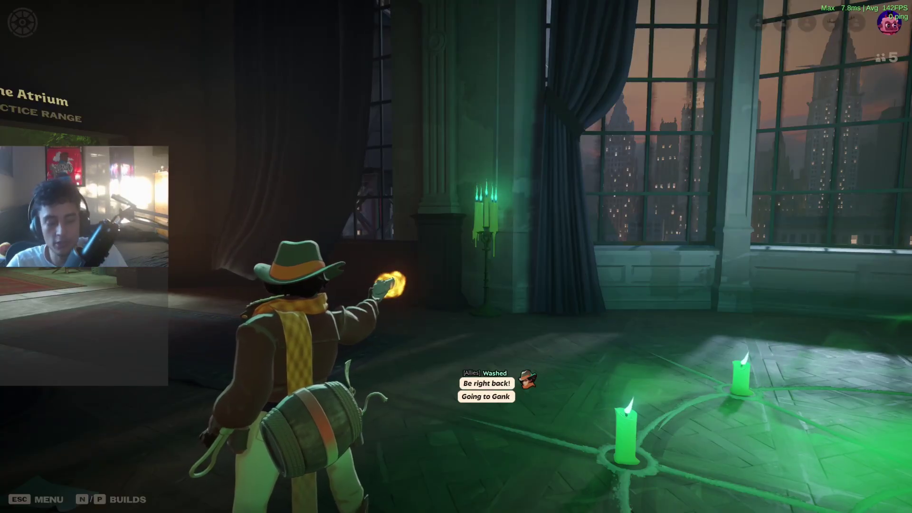
middle_click(455, 257)
key("x")
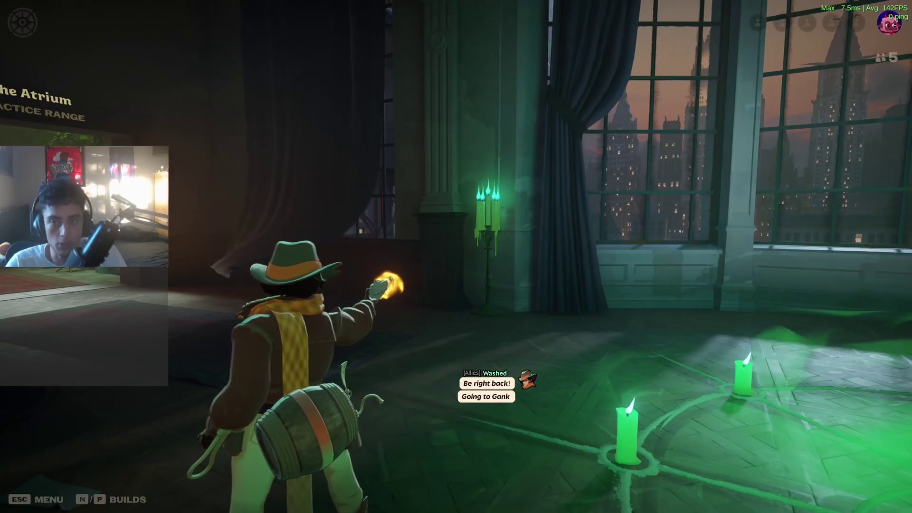
key("t")
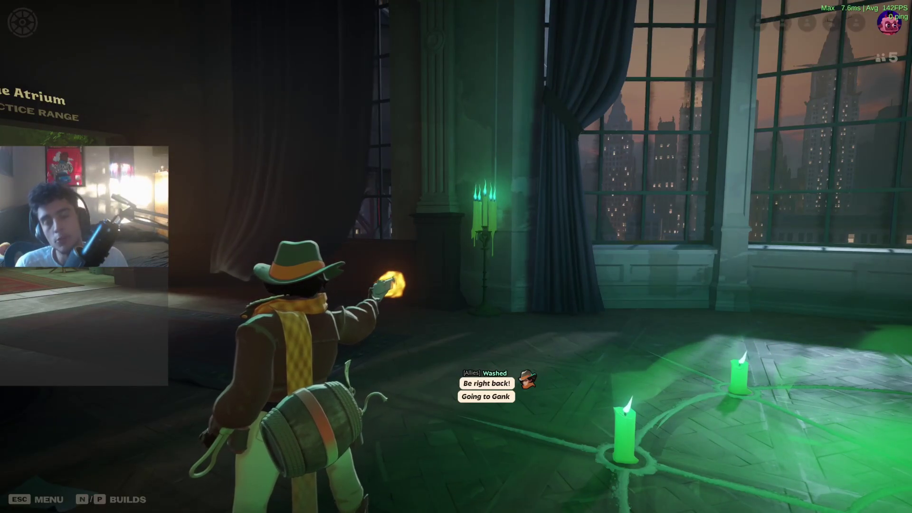
Switch to Steam and open Deadlock's installation folder from the game's installed files properties.
key("alt+Tab")
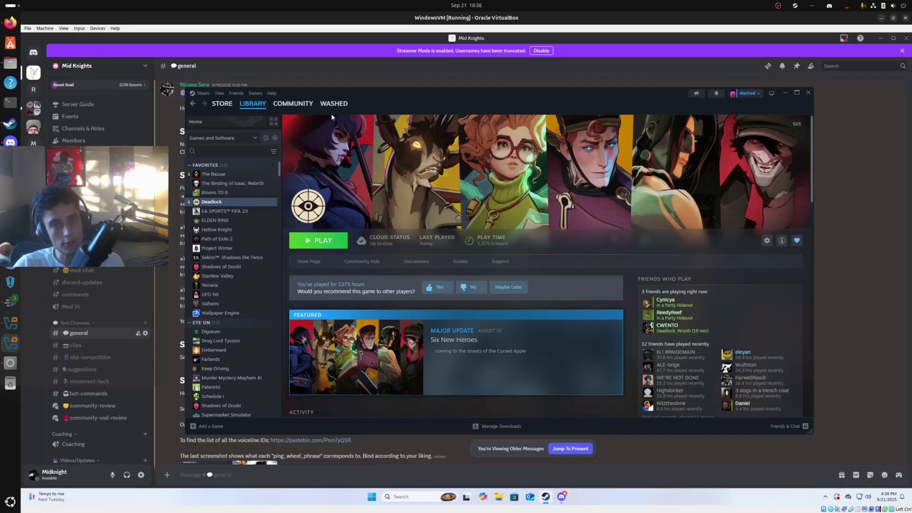
left_click_drag(380, 94, 410, 94)
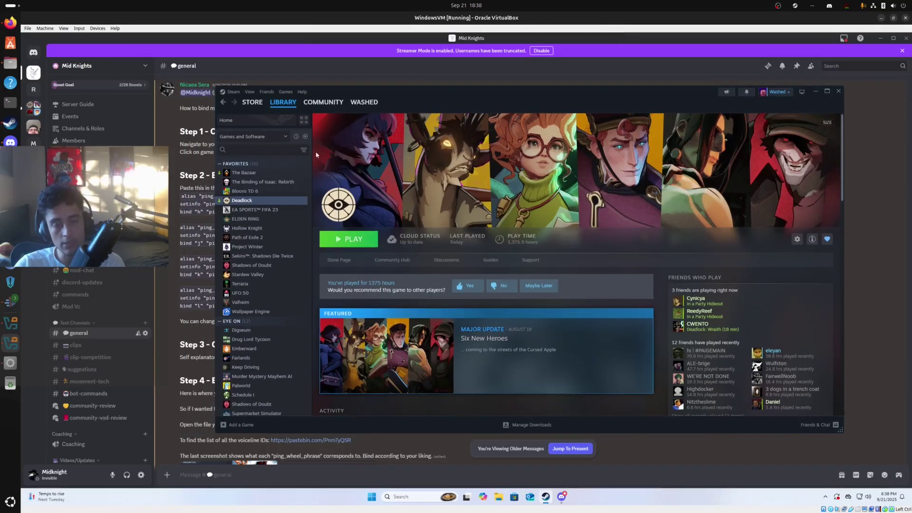
right_click(237, 202)
left_click(252, 273)
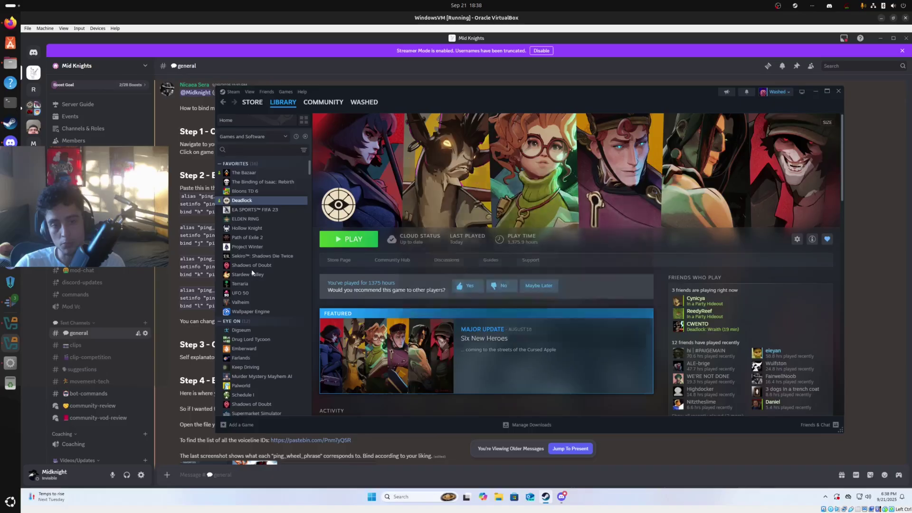
left_click(420, 215)
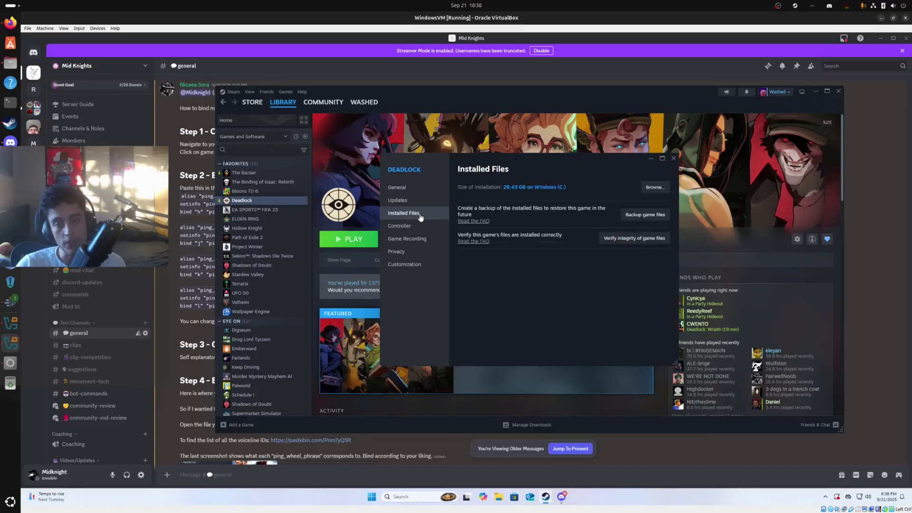
left_click(654, 188)
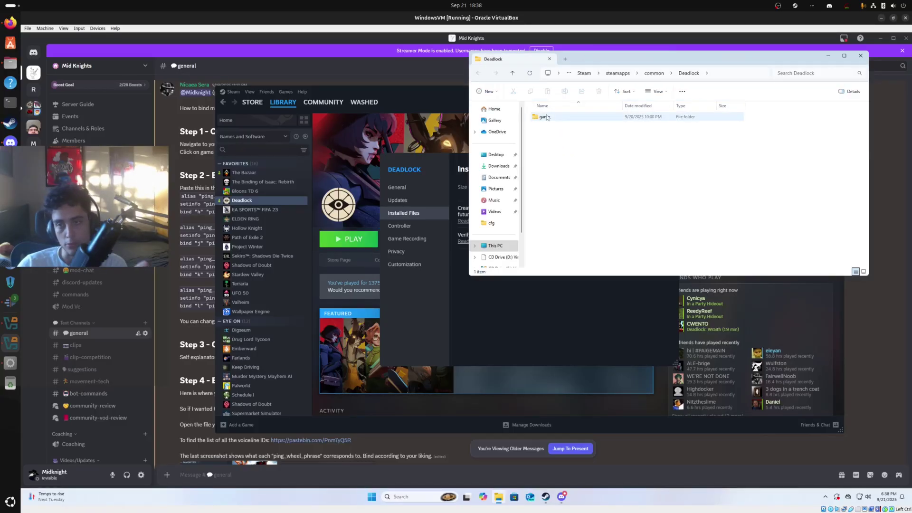
Open the cfg folder inside game > citadel and move its window clear of the others.
double_click(546, 117)
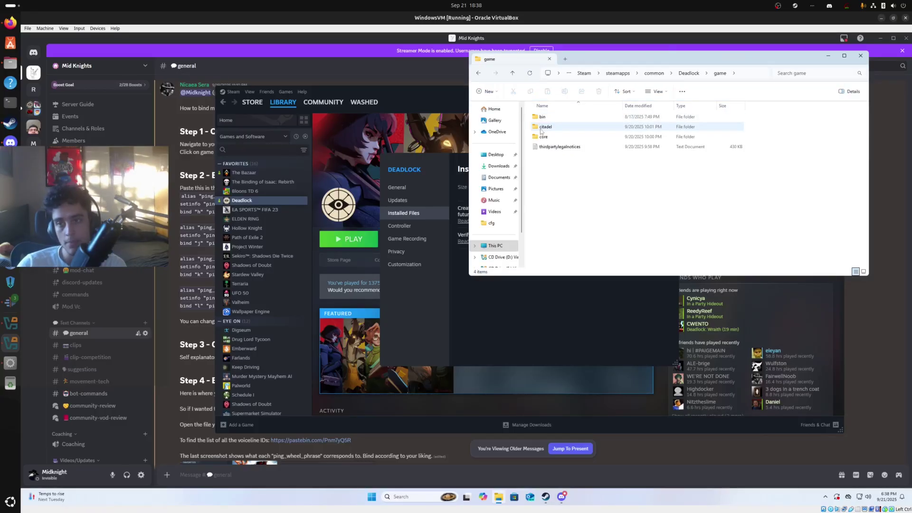
double_click(542, 127)
double_click(548, 127)
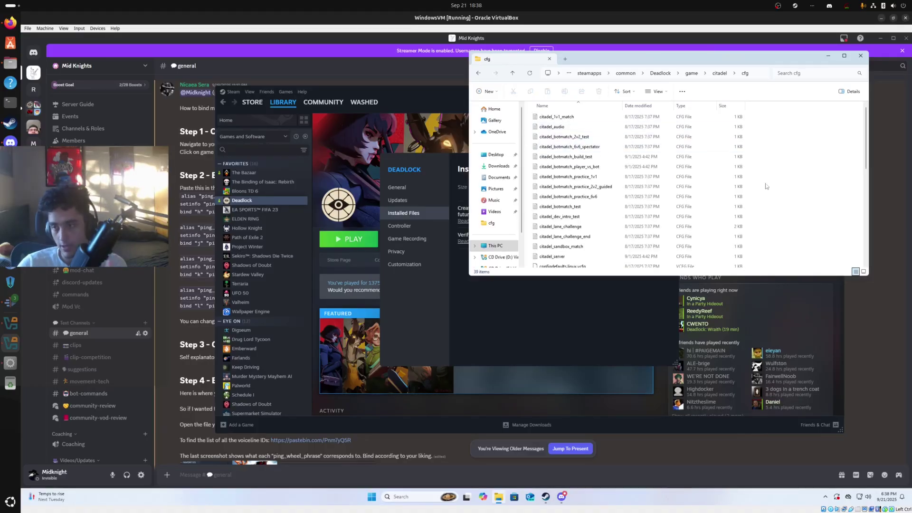
left_click_drag(687, 58, 719, 47)
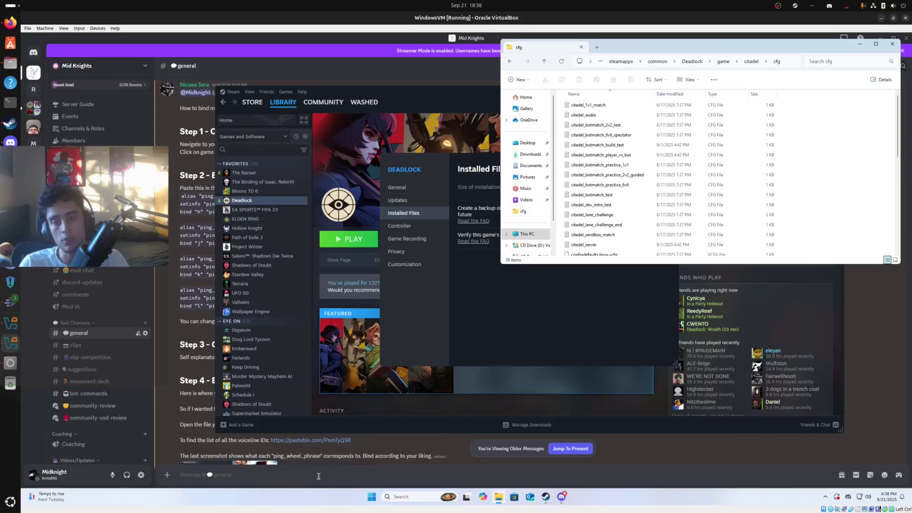
Find Notepad through the Windows search and open a blank document.
left_click(405, 498)
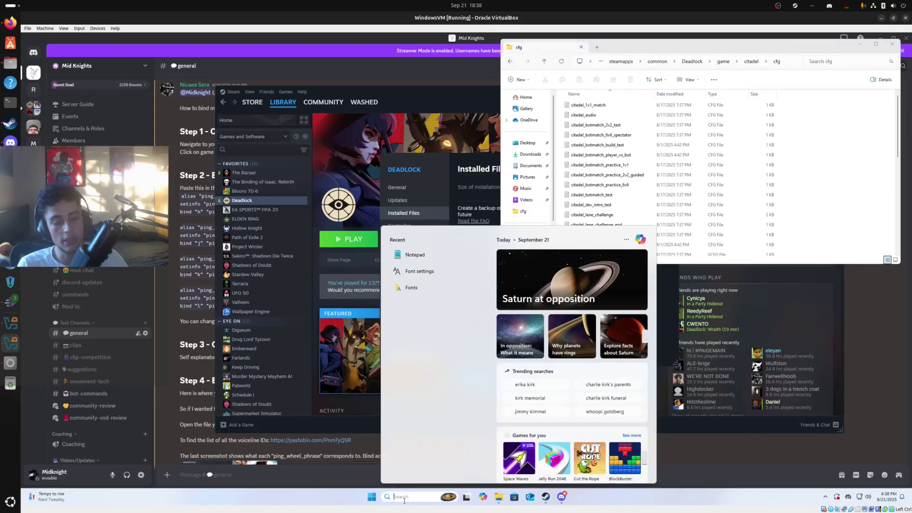
type("motepad")
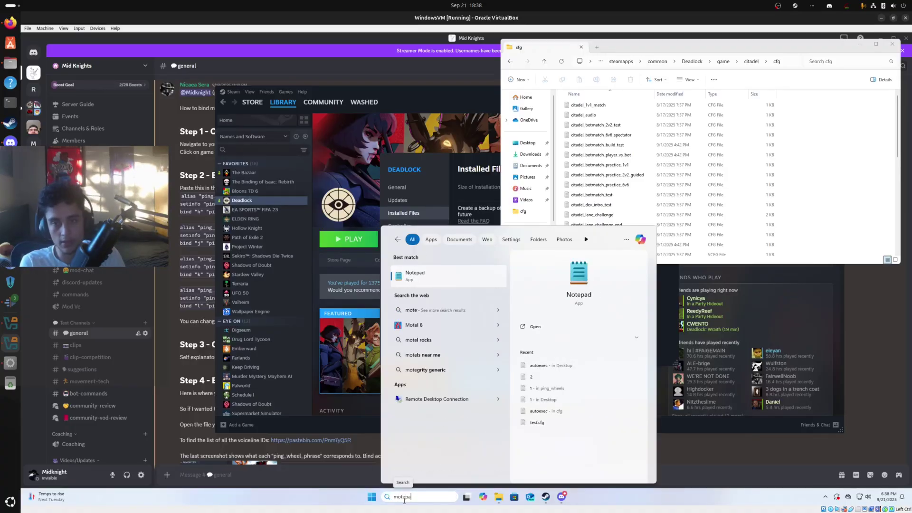
left_click(431, 277)
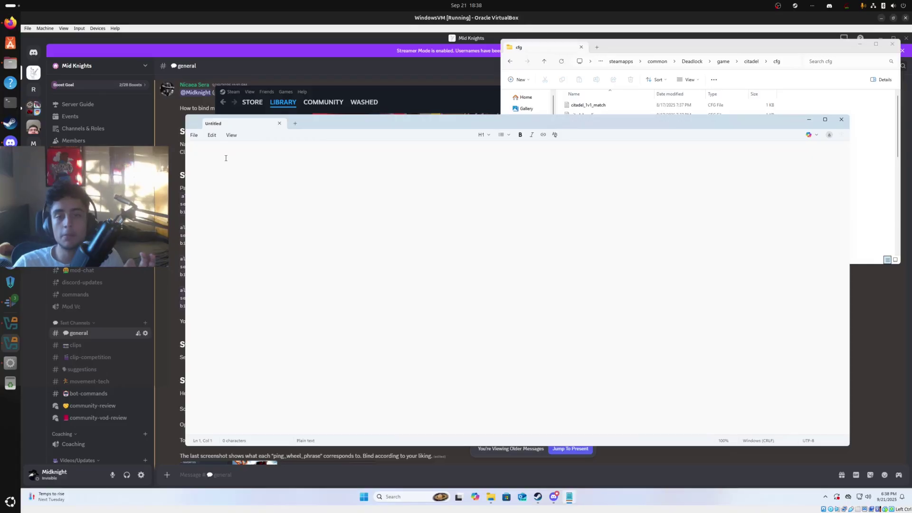
right_click(228, 159)
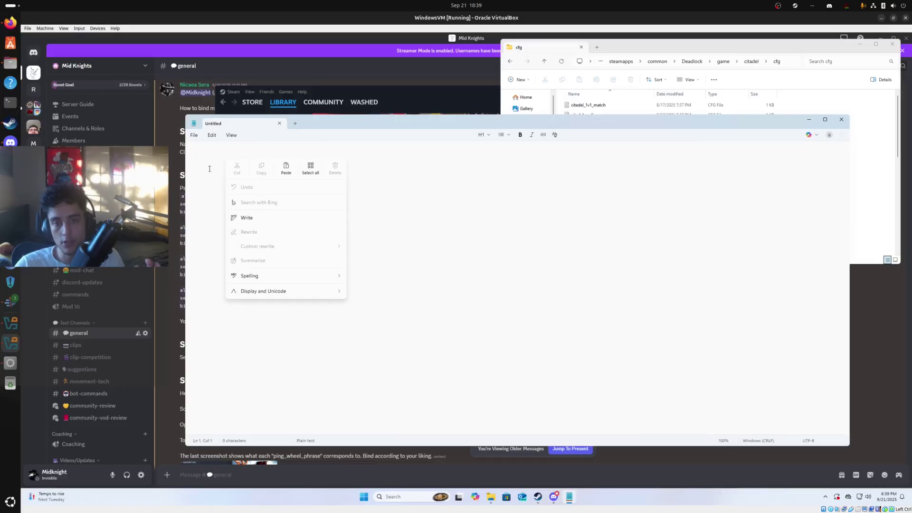
left_click(209, 169)
Copy the four ping_wheel_profile blocks from Step 2 of the Discord guide and paste them into the blank Notepad document.
left_click(294, 44)
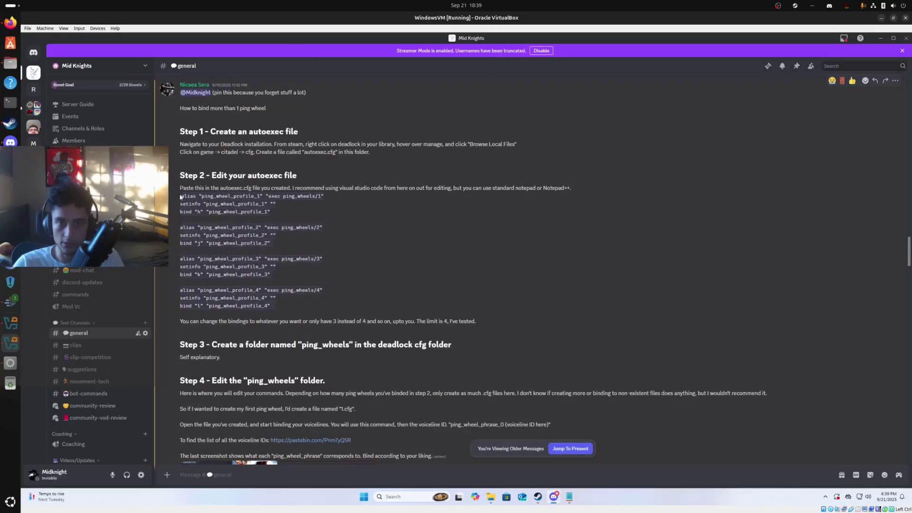
left_click_drag(180, 197, 278, 308)
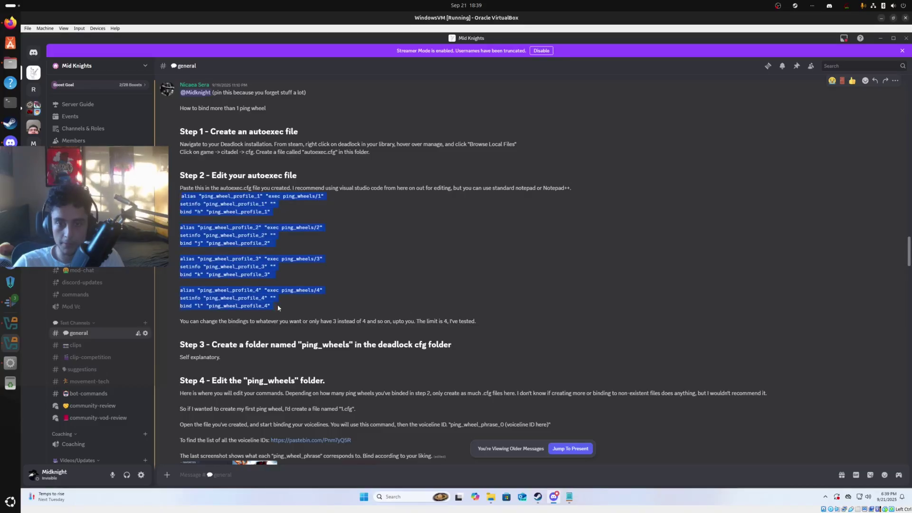
right_click(250, 295)
left_click(275, 259)
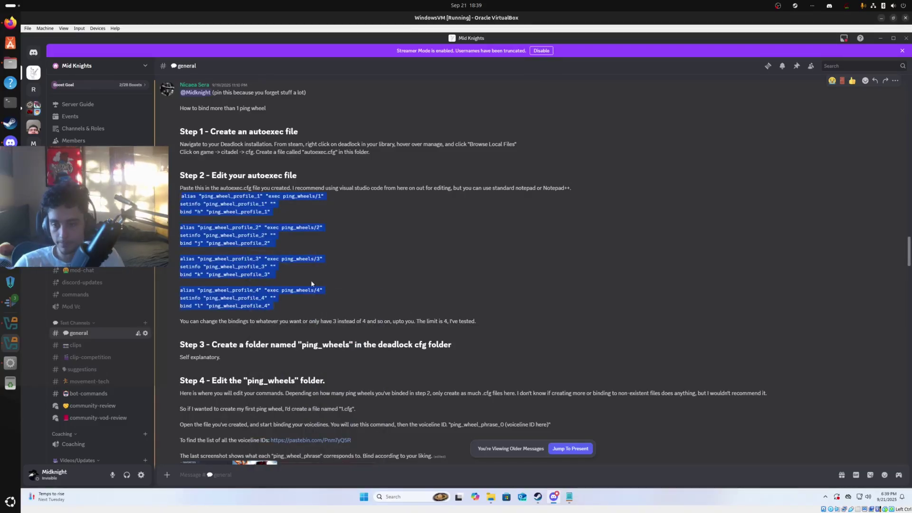
left_click(569, 496)
right_click(230, 185)
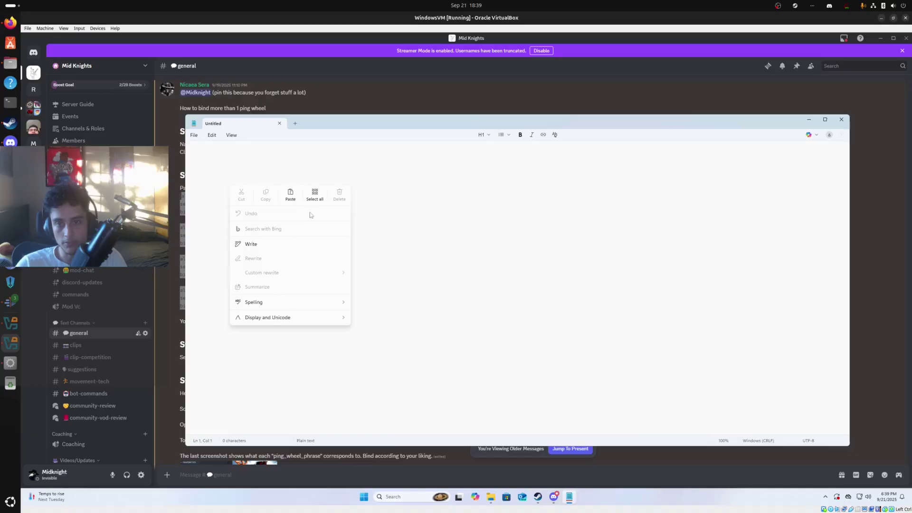
left_click(290, 194)
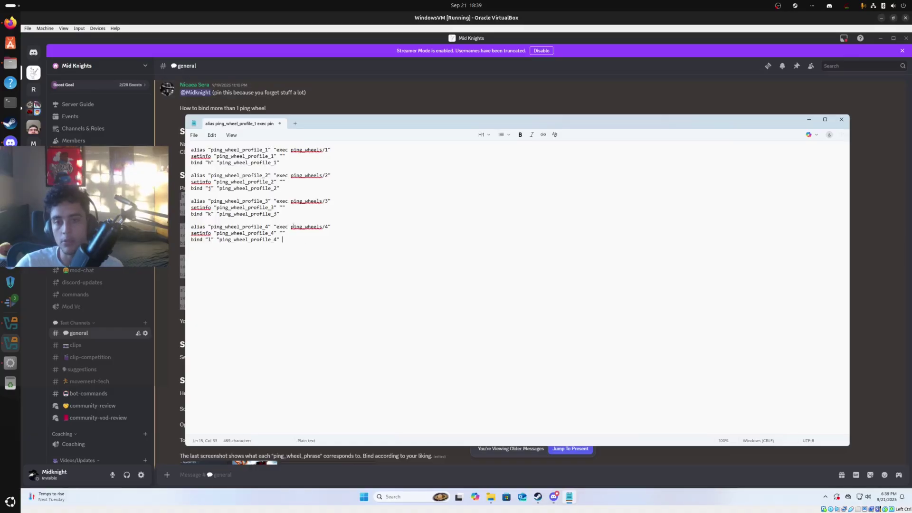
Delete the ping_wheel_profile_3 and ping_wheel_profile_4 blocks along with the empty line they leave.
left_click_drag(290, 245, 205, 203)
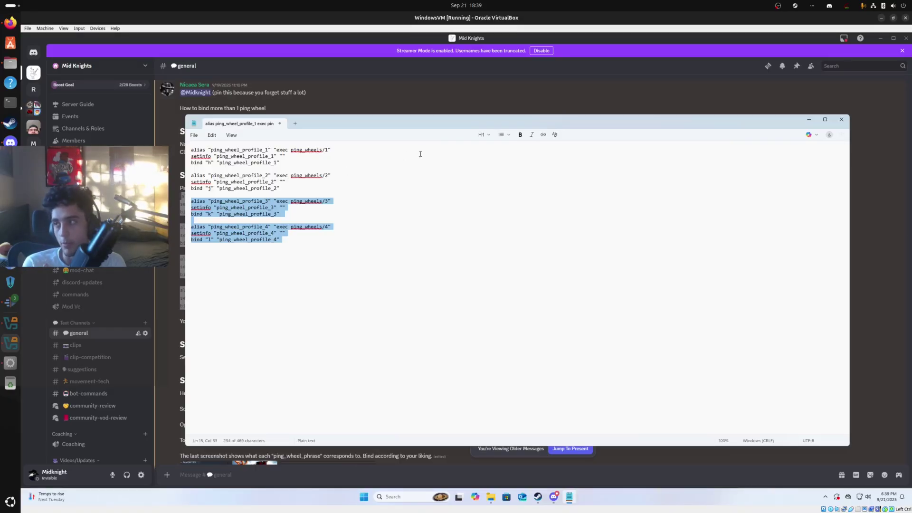
key("BackSpace")
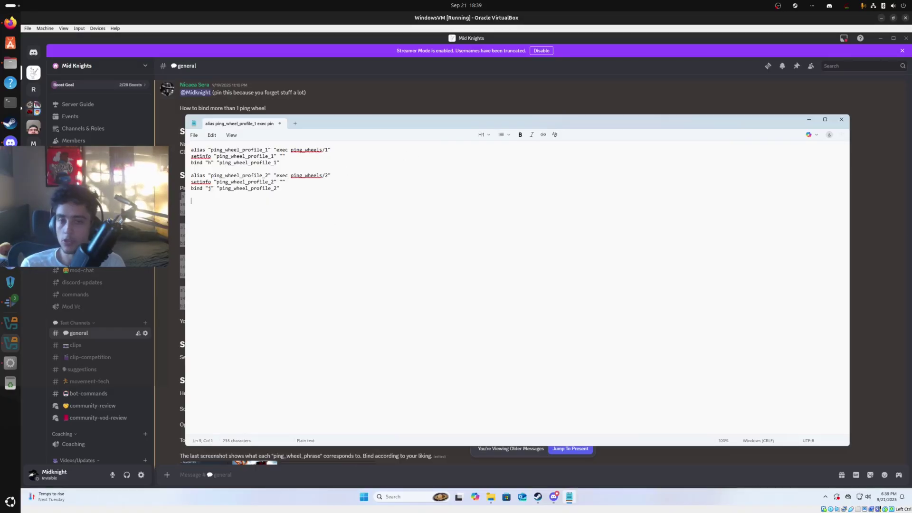
key("BackSpace")
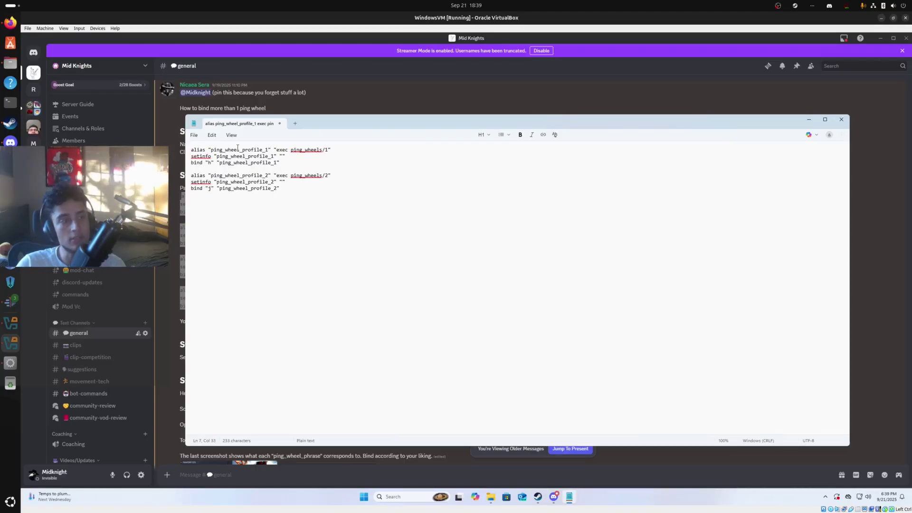
Examine the keys in the bind lines for ping_wheel_profile_1 and ping_wheel_profile_2.
double_click(209, 163)
left_click(218, 189)
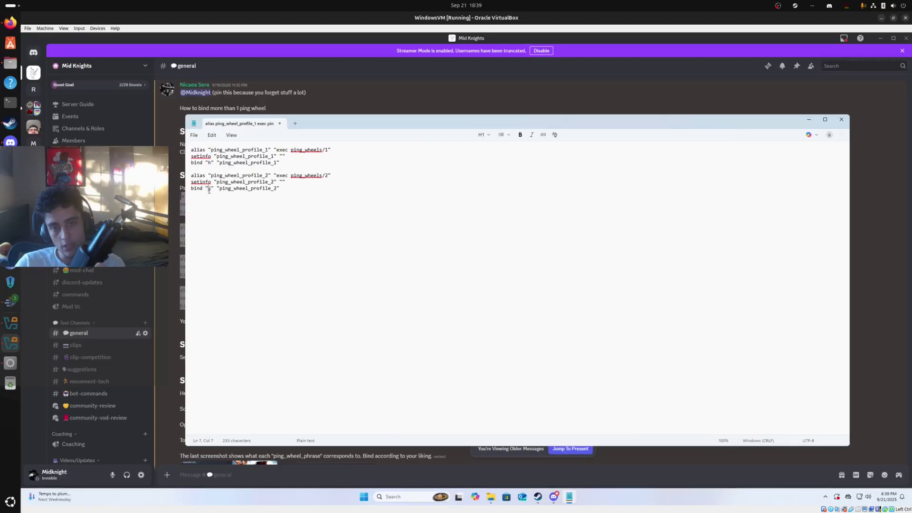
left_click_drag(209, 189, 212, 190)
left_click(232, 175)
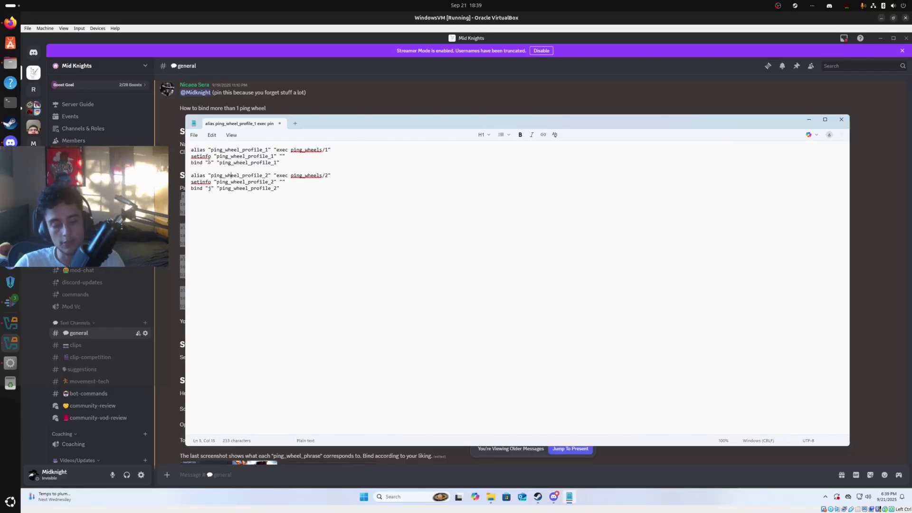
left_click_drag(208, 162, 212, 162)
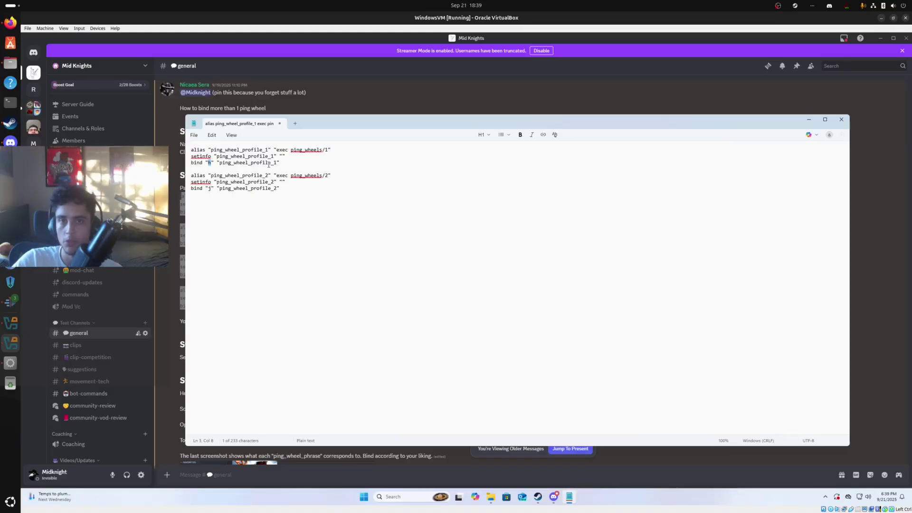
left_click(266, 189)
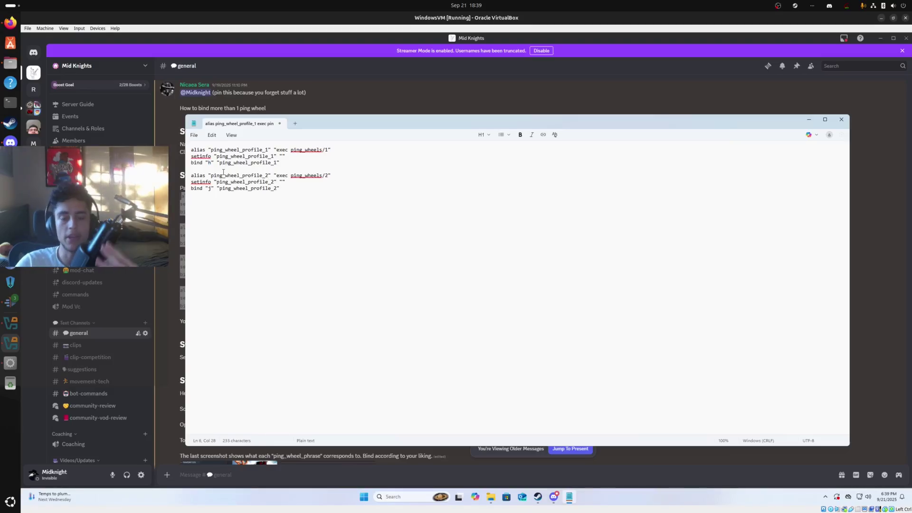
Save the Notepad document to the Desktop as autoexec.cfg with the file type set to All files.
left_click(194, 135)
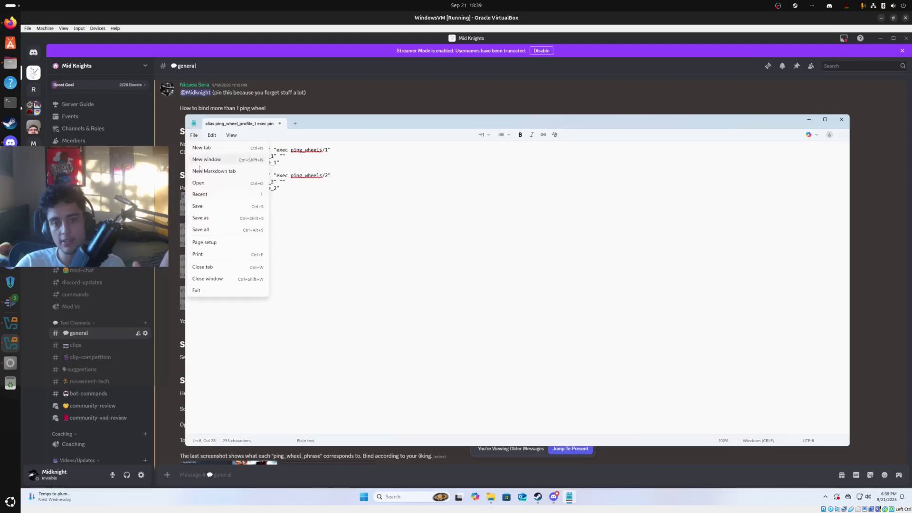
left_click(193, 136)
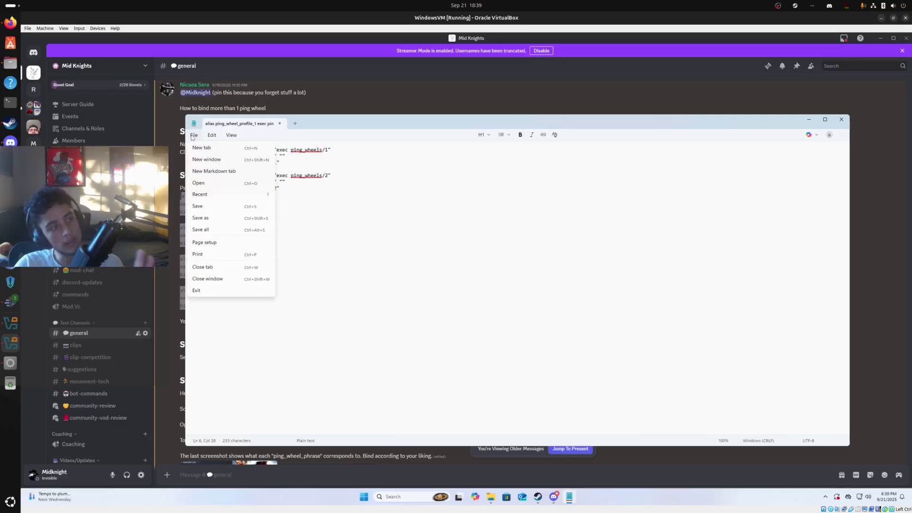
left_click(208, 220)
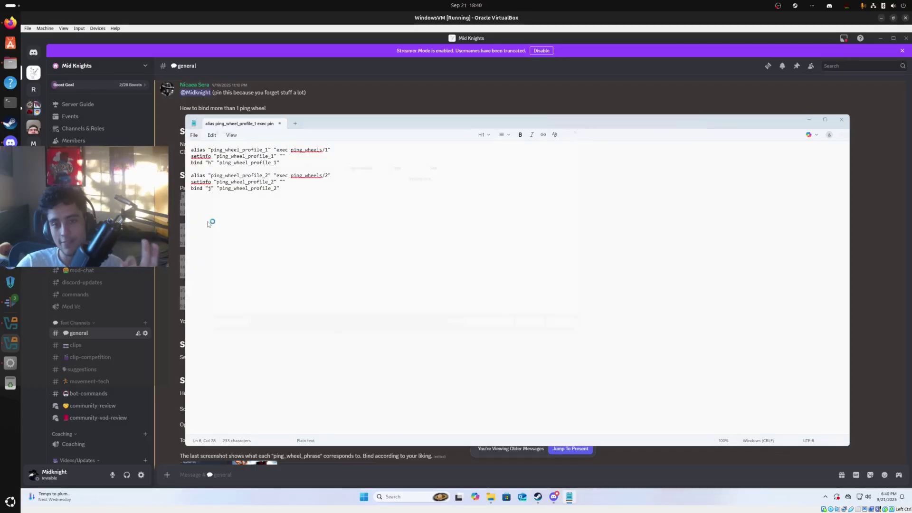
left_click(219, 213)
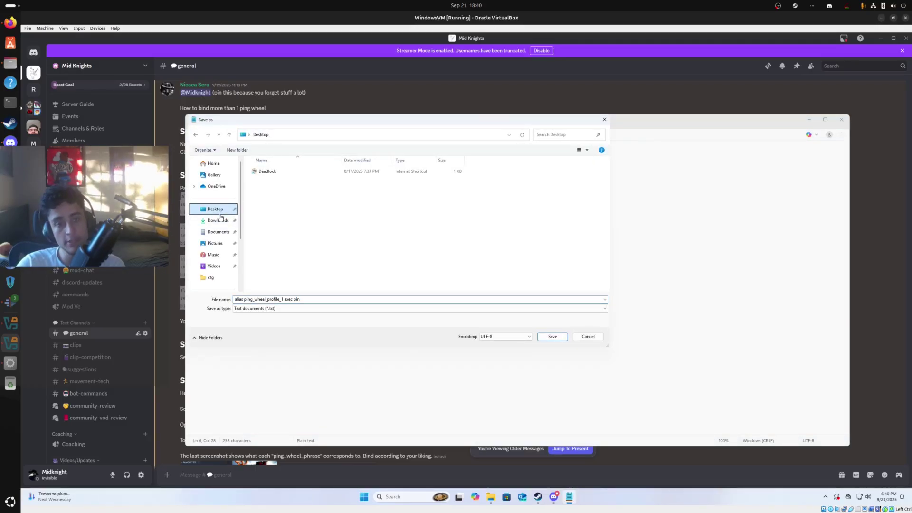
left_click(281, 299)
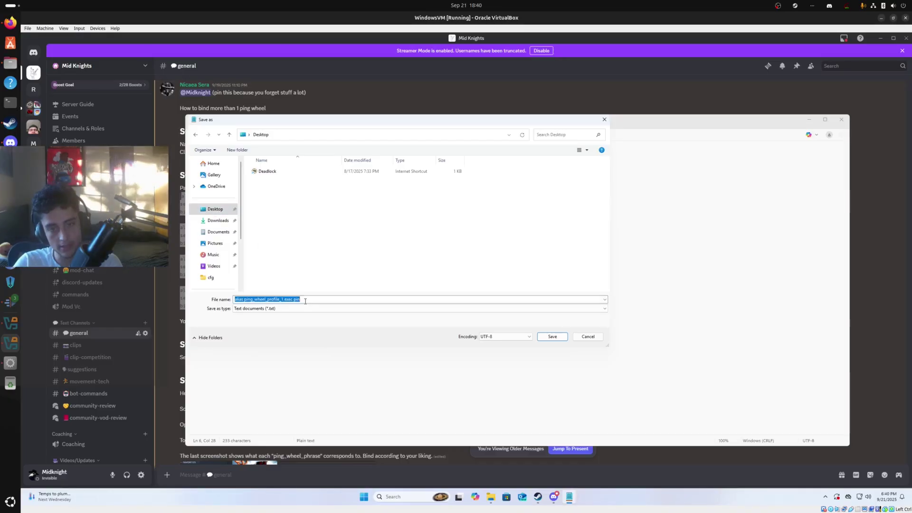
key("BackSpace")
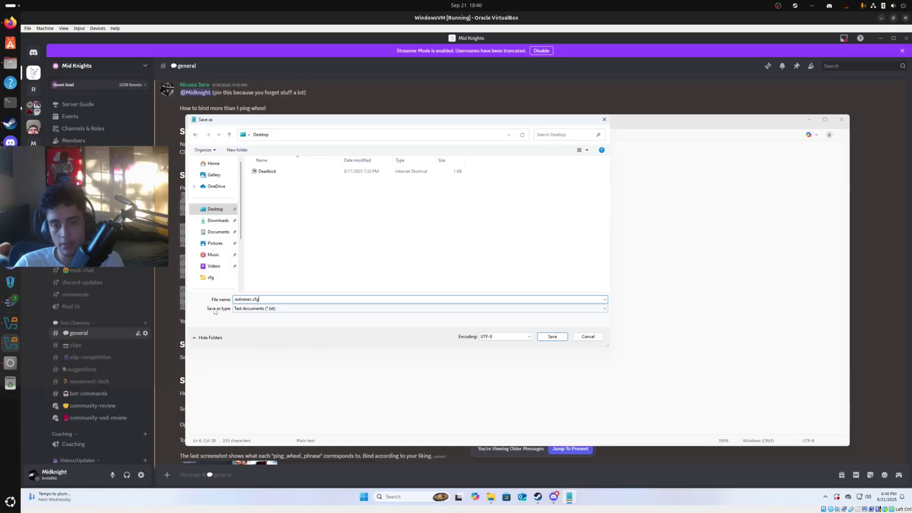
left_click(248, 310)
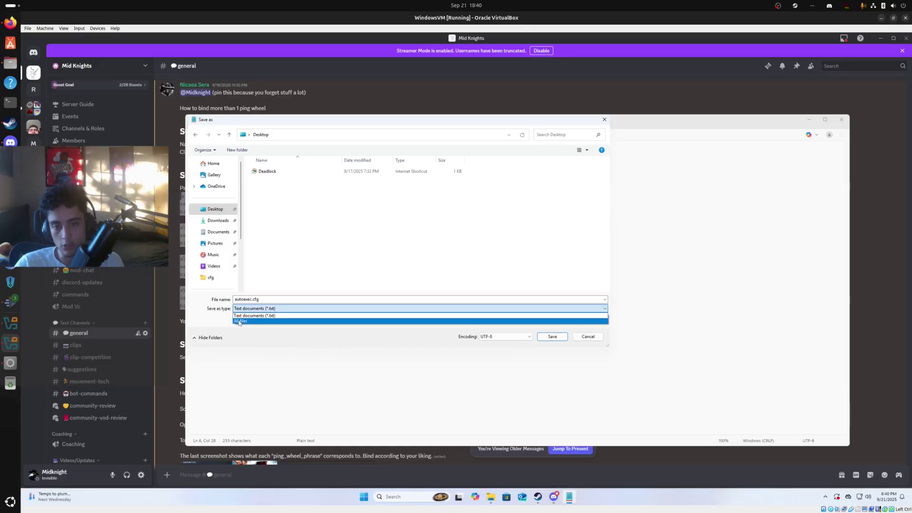
left_click(239, 322)
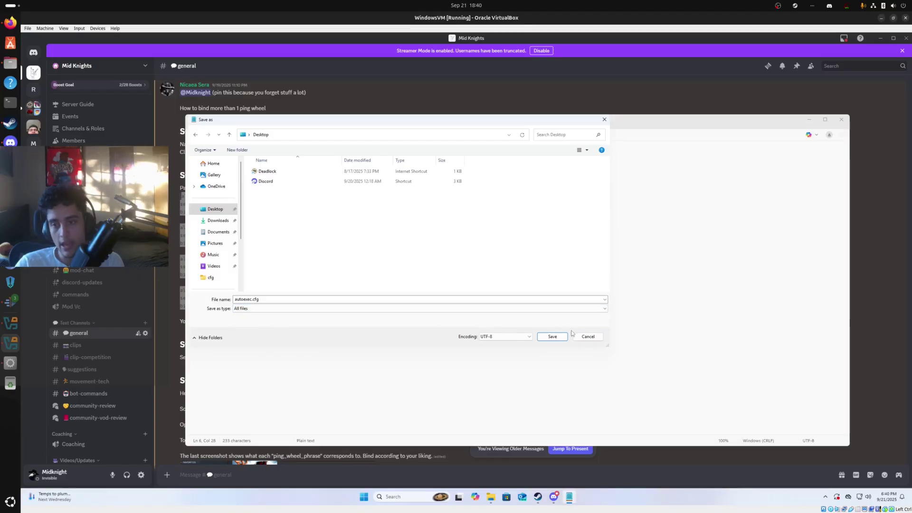
left_click(553, 336)
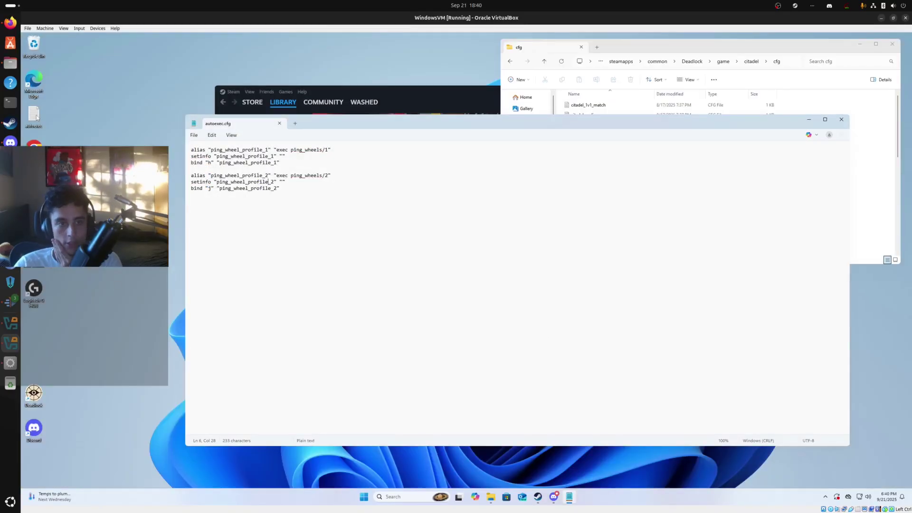
Move the autoexec file from the desktop into Deadlock's game/citadel/cfg folder.
left_click_drag(44, 110, 812, 162)
left_click(588, 69)
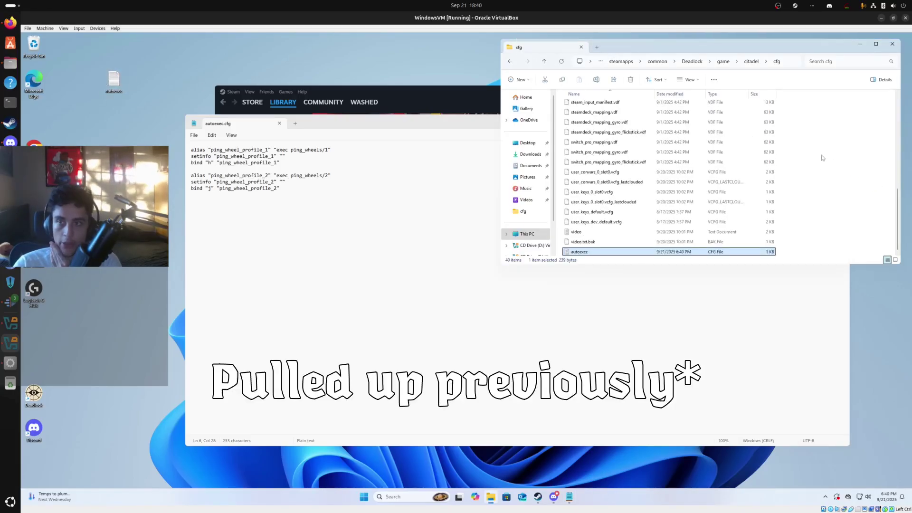
scroll(686, 204, "up", 4)
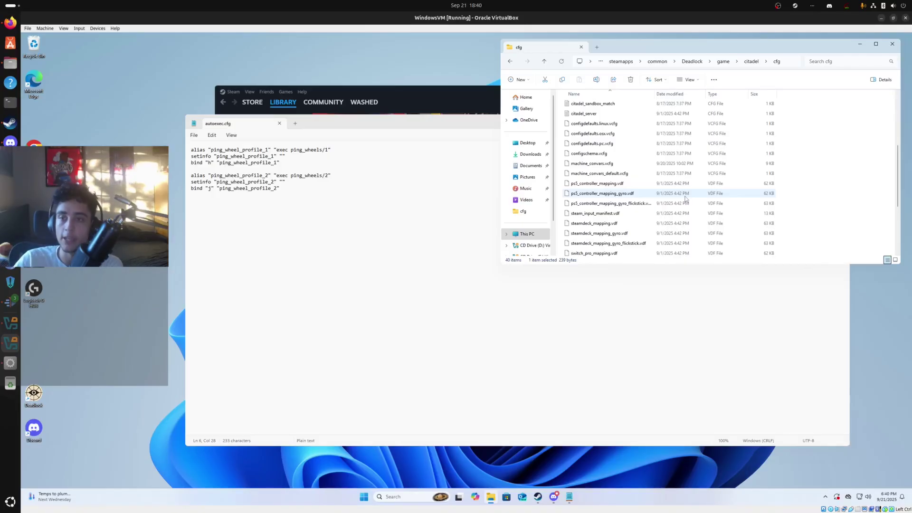
Create a folder named ping_wheels inside the cfg folder and open it.
right_click(819, 142)
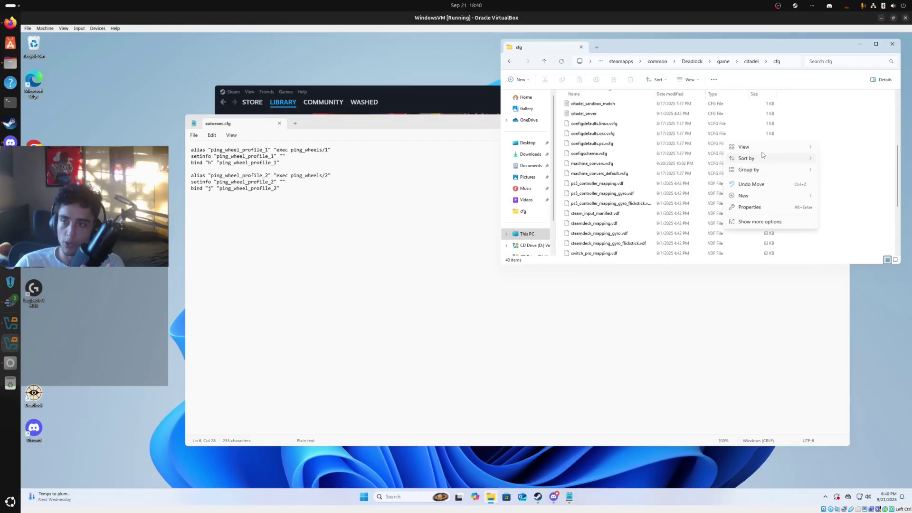
mouse_move(760, 196)
left_click(834, 196)
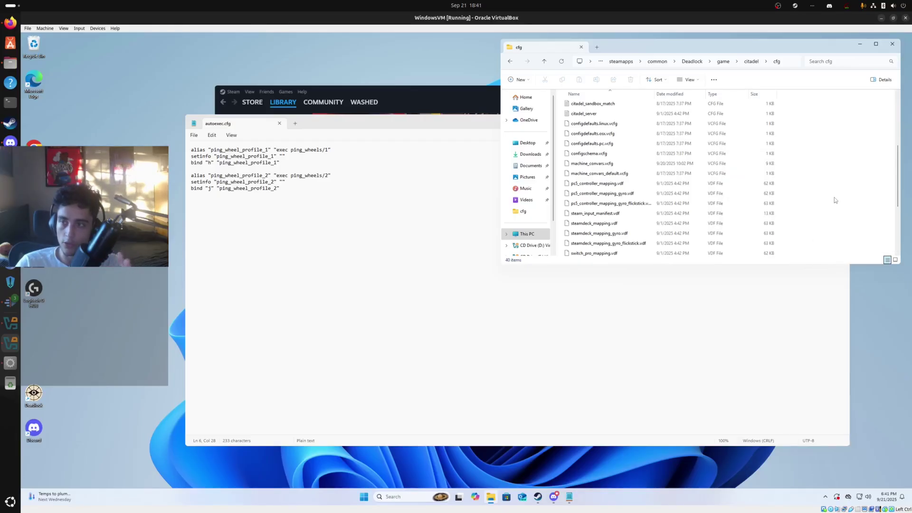
type("ping")
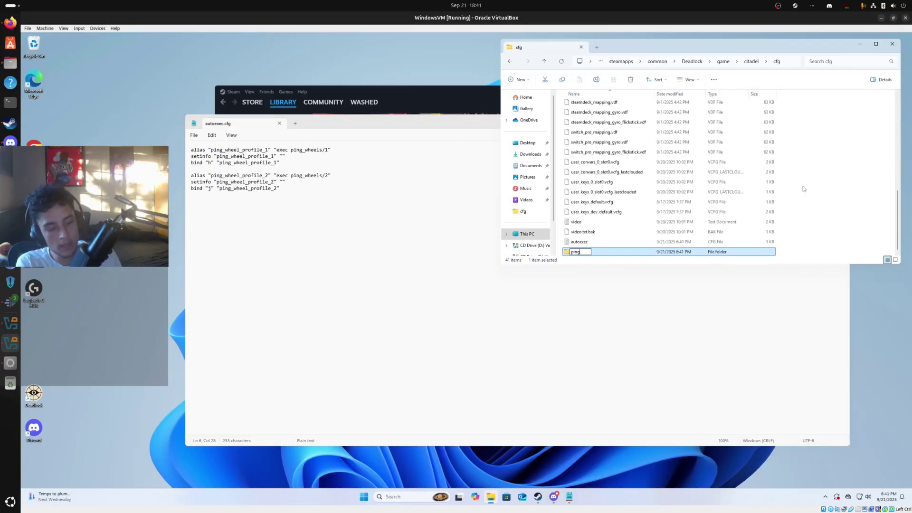
type("_wheels")
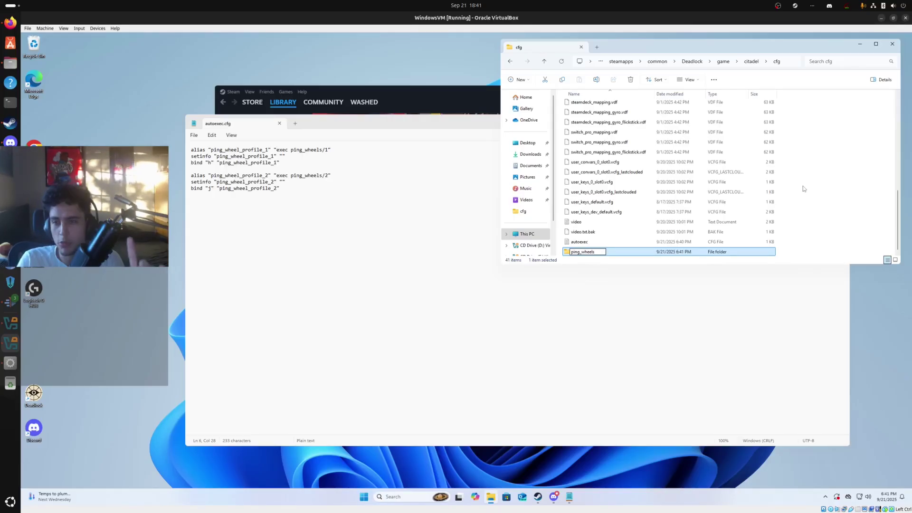
left_click(772, 184)
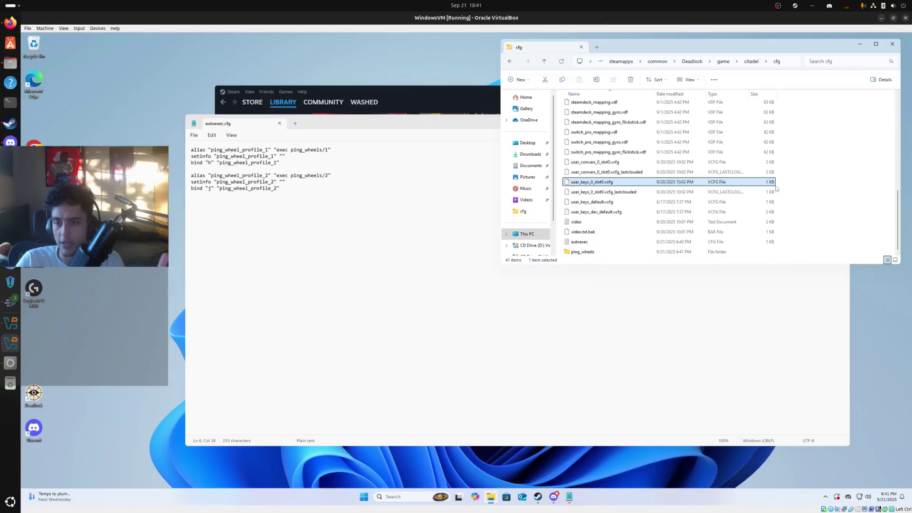
double_click(611, 256)
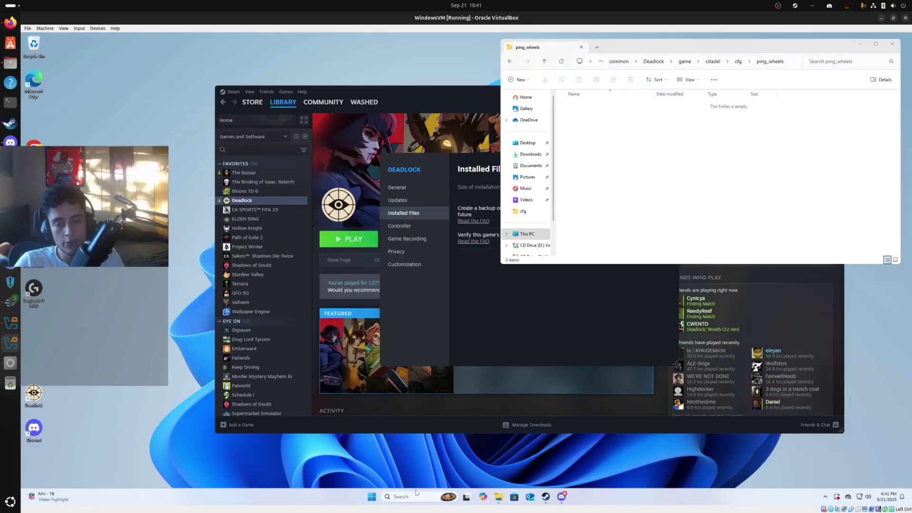
Find Notepad through the Windows search, open a blank document and enter the placeholder text ashkjfaskhj.
left_click(407, 500)
type("notpad")
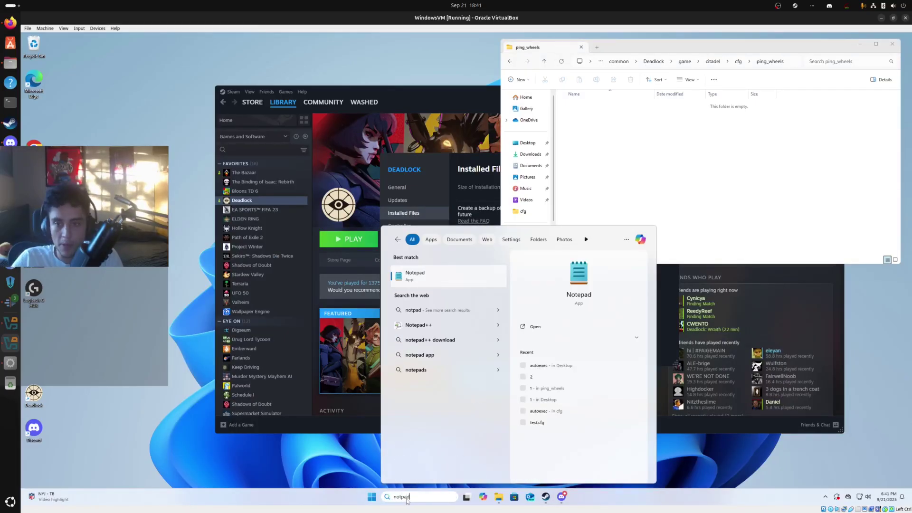
left_click(442, 275)
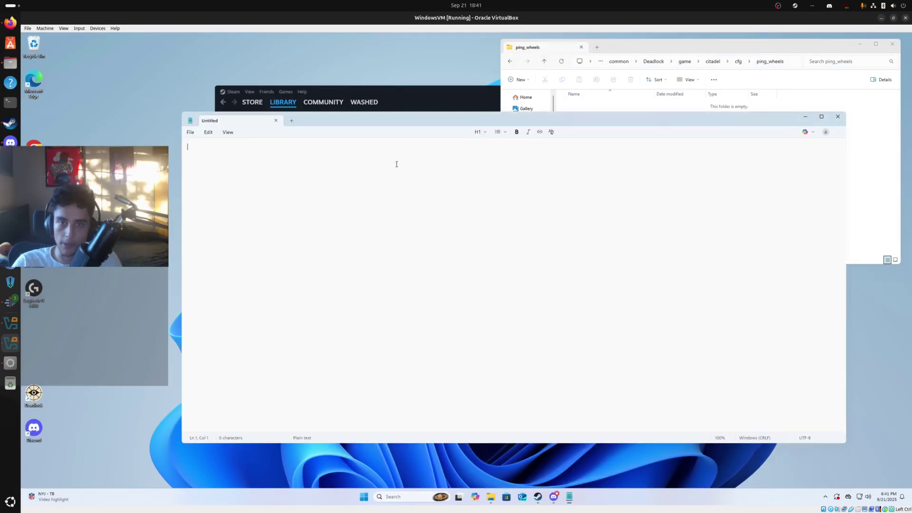
type("ashkjfaskhj")
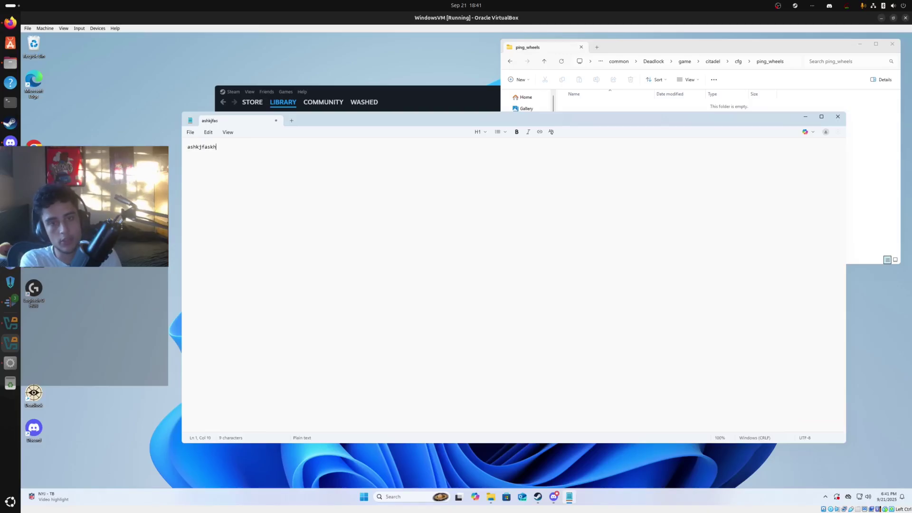
Save the placeholder document to the Desktop as 1.cfg with the file type set to All files.
left_click(190, 133)
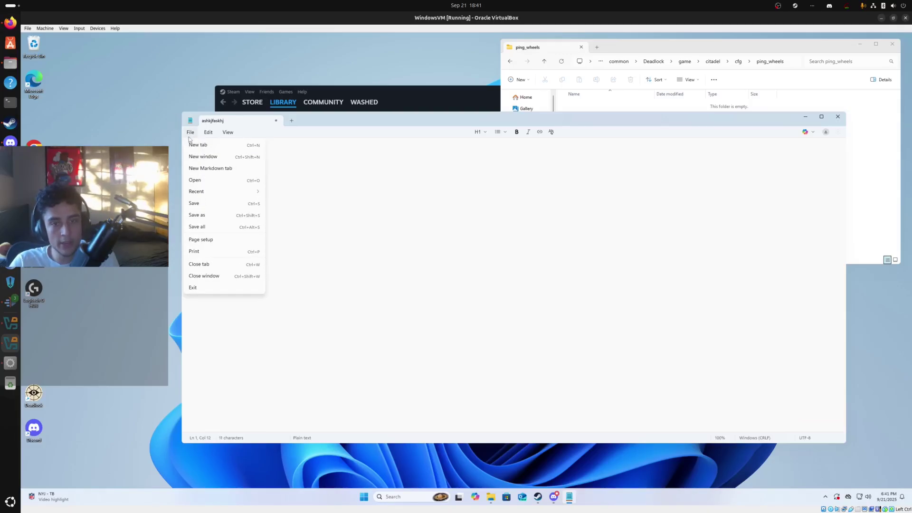
left_click(214, 204)
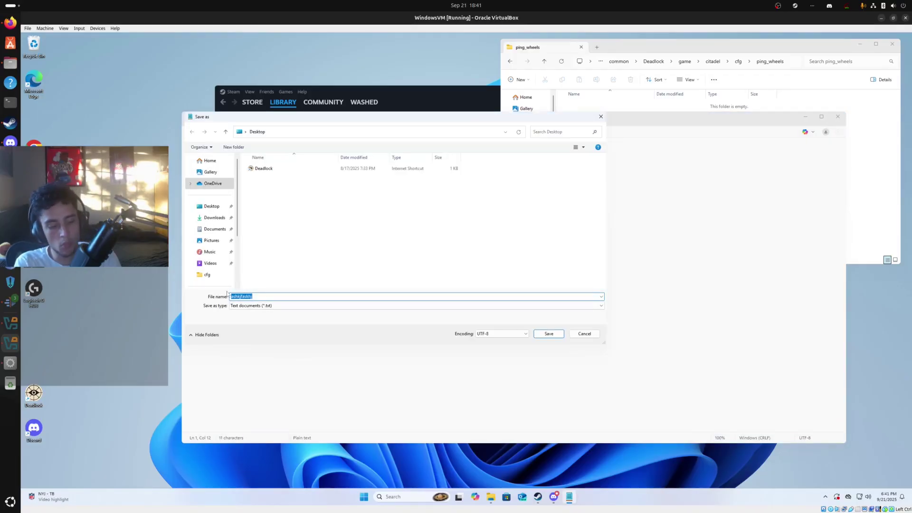
type("1.cfg")
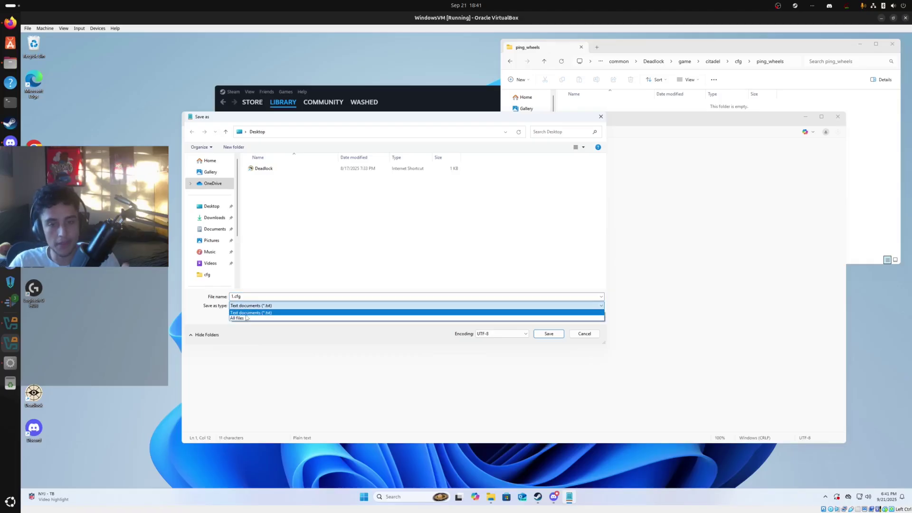
left_click(247, 319)
left_click(209, 211)
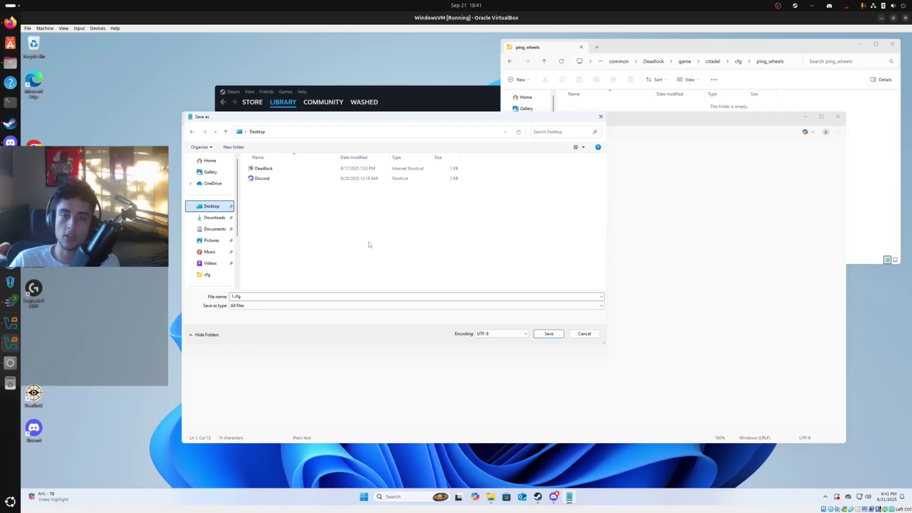
left_click(547, 334)
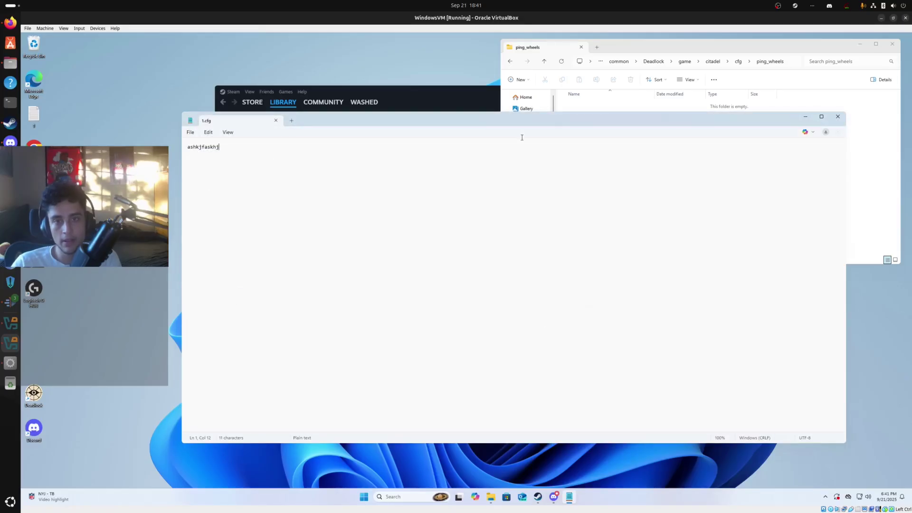
Close the 1.cfg document and move the file from the desktop into the ping_wheels folder.
left_click(276, 120)
left_click(89, 82)
left_click_drag(92, 84, 88, 87)
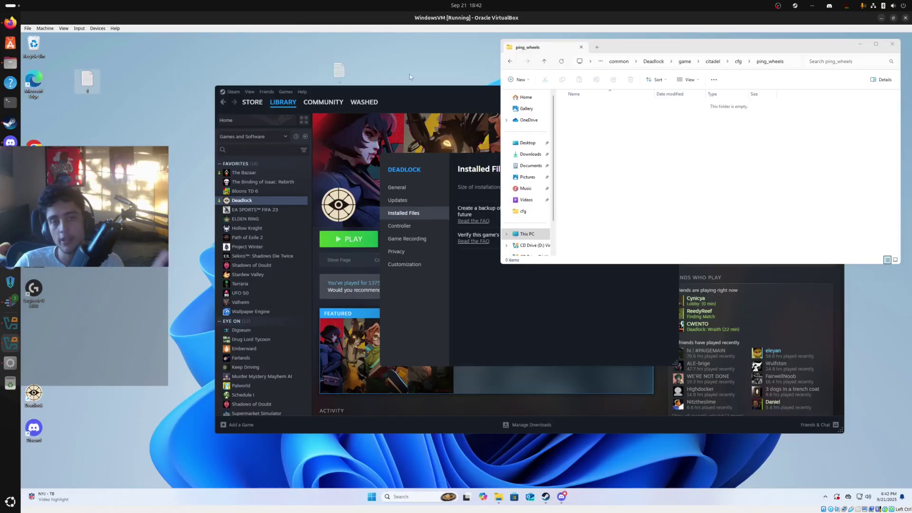
left_click_drag(607, 162, 607, 161)
Duplicate the file 1 within the ping_wheels folder.
right_click(580, 104)
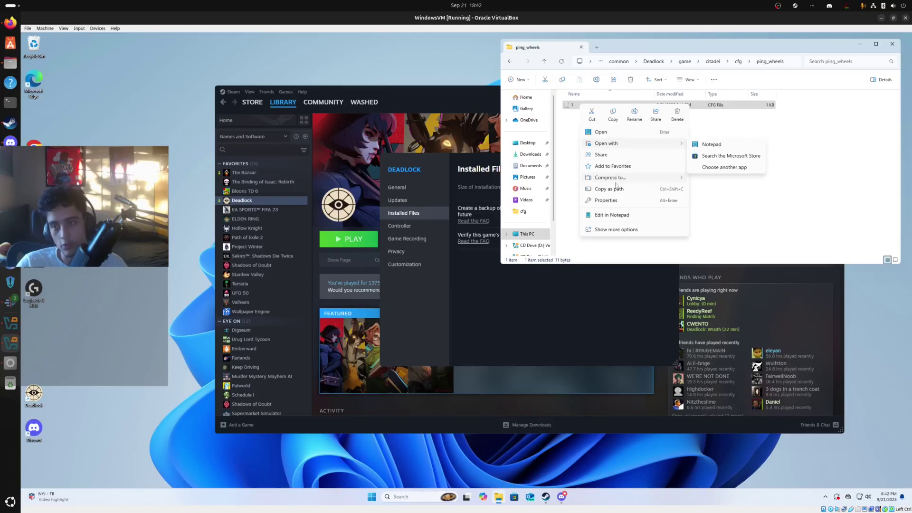
left_click(586, 129)
right_click(588, 130)
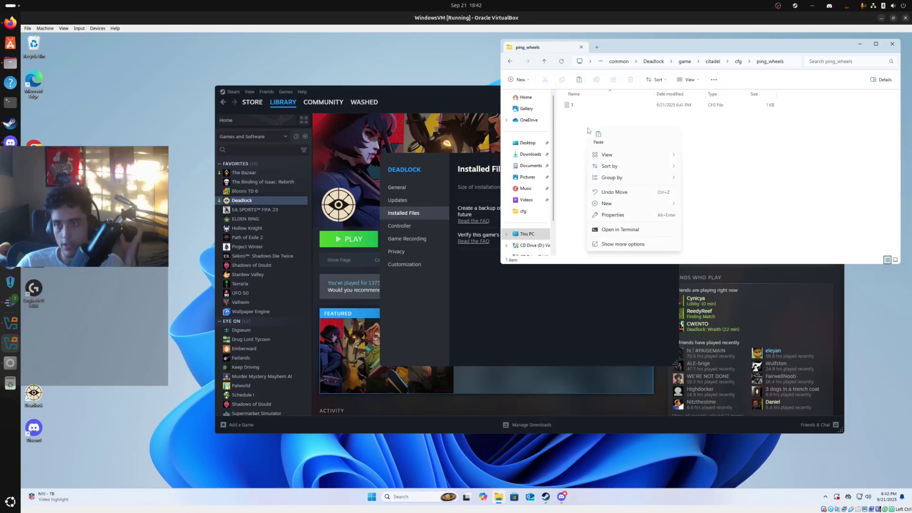
left_click(600, 138)
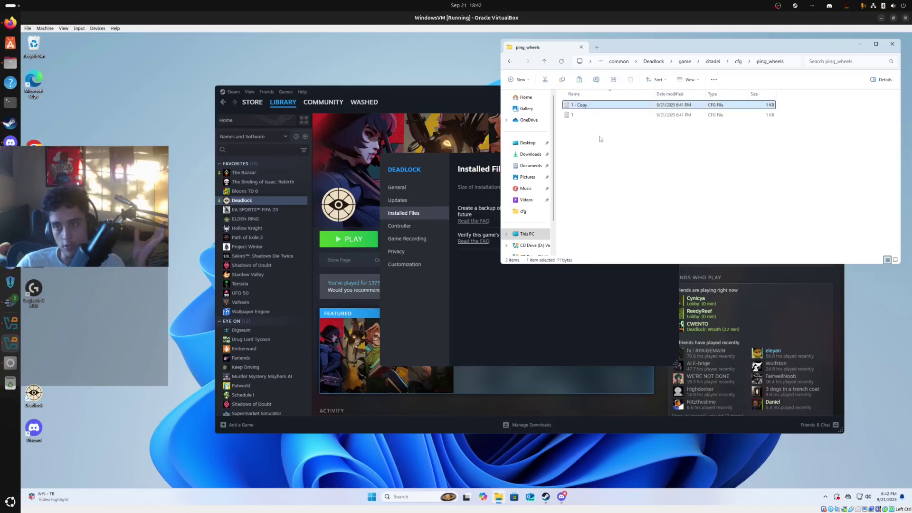
Rename the copied file as 2 through its properties.
right_click(593, 107)
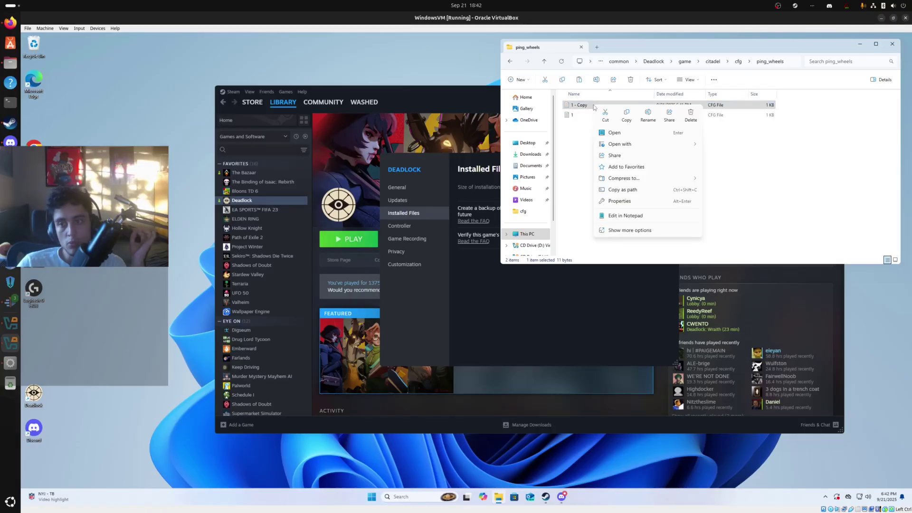
left_click(619, 201)
left_click_drag(650, 135, 610, 137)
type("2")
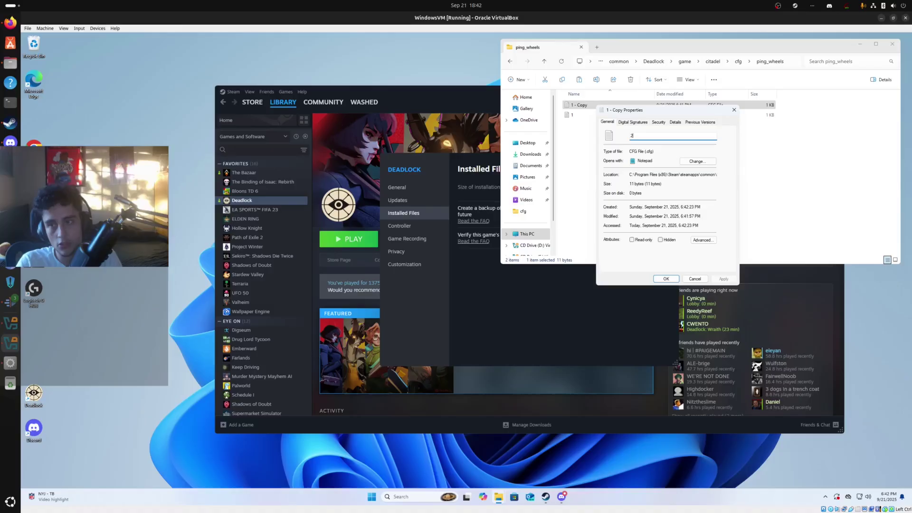
left_click(666, 279)
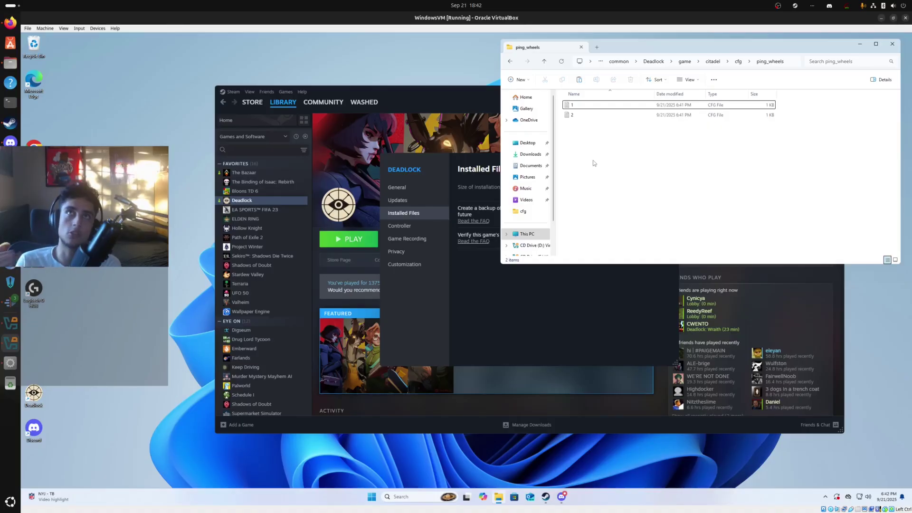
Open the file 1 from the ping_wheels folder in Notepad.
left_click(571, 116)
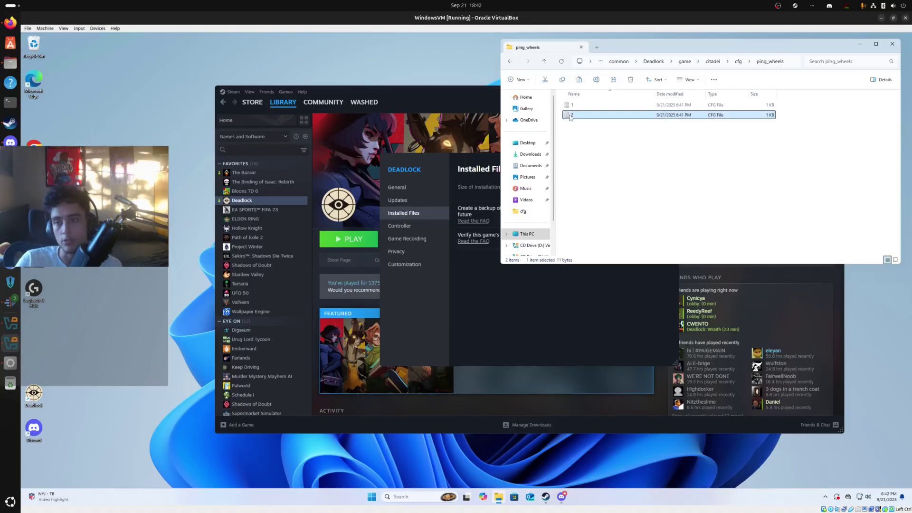
left_click(593, 131)
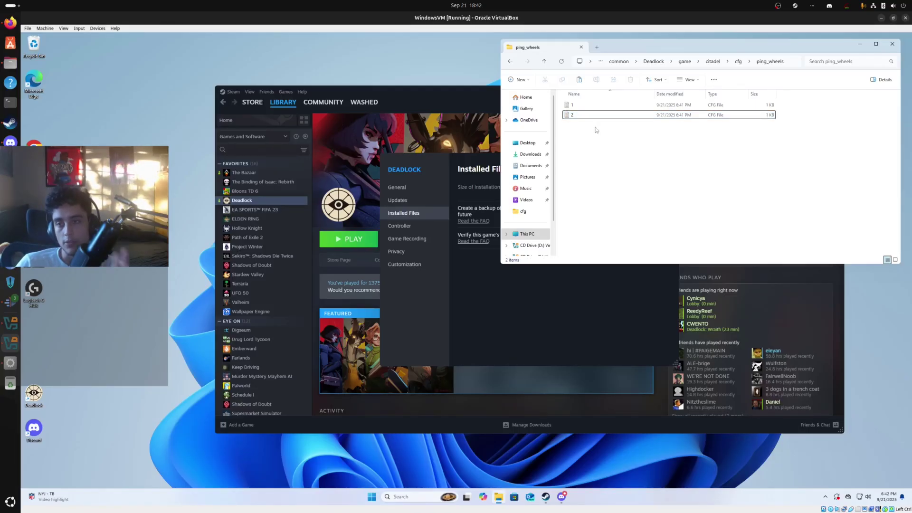
double_click(576, 105)
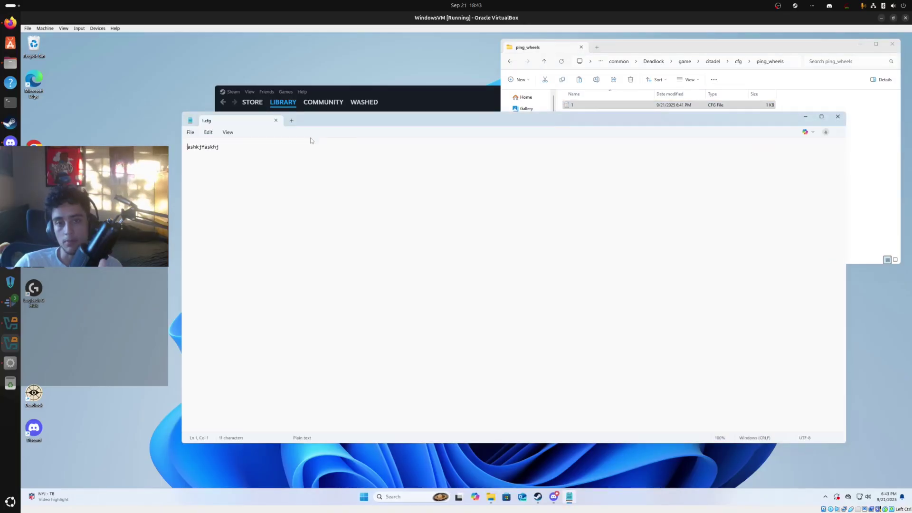
Replace the placeholder text in 1.cfg with the copied lines ping_wheel_phrase_0 through ping_wheel_phrase_7.
key("ctrl+a")
key("BackSpace")
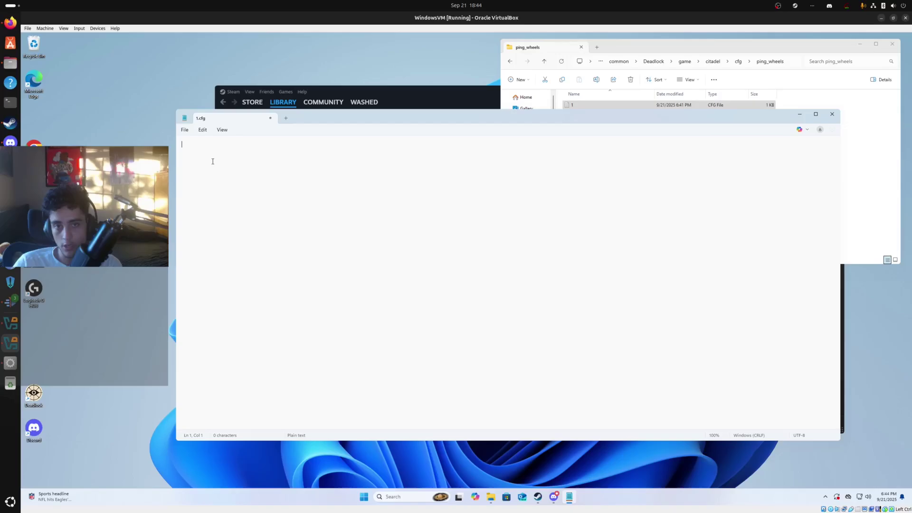
right_click(213, 161)
left_click(274, 173)
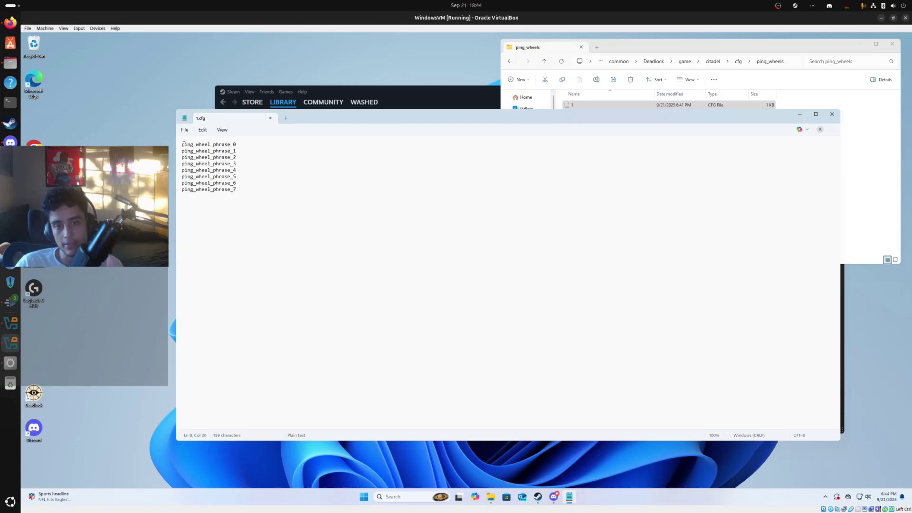
left_click(237, 144)
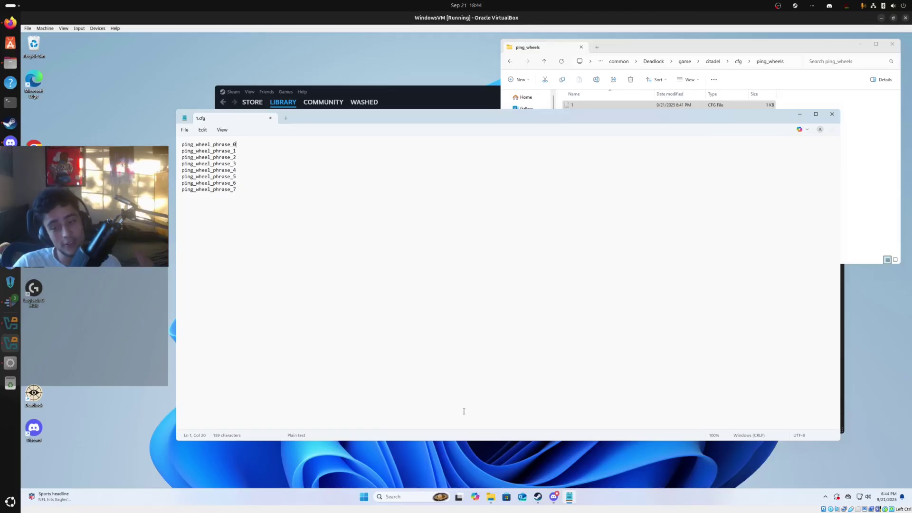
Open the Pastebin list of Deadlock chat wheel IDs from the Discord guide and examine how phrases map to IDs.
left_click(554, 497)
scroll(316, 281, "down", 3)
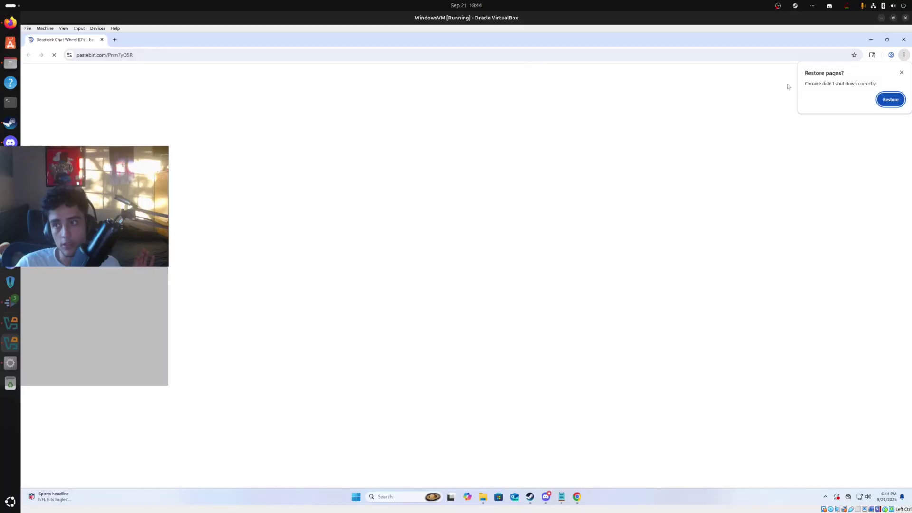
scroll(324, 230, "down", 2)
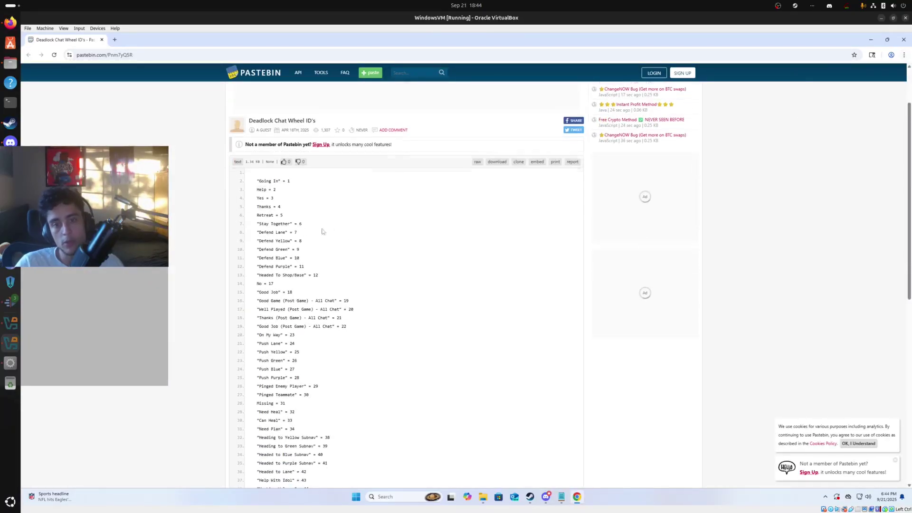
left_click_drag(260, 182, 271, 181)
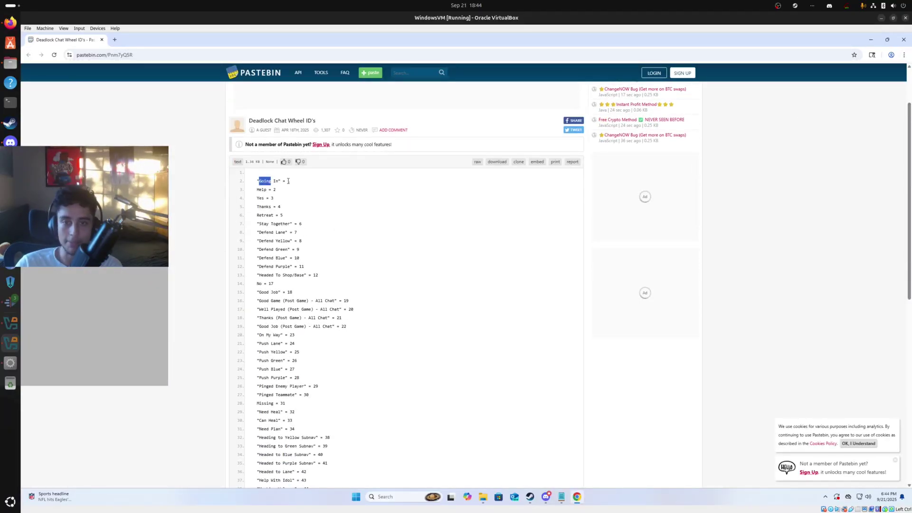
left_click(288, 181)
scroll(374, 273, "down", 3)
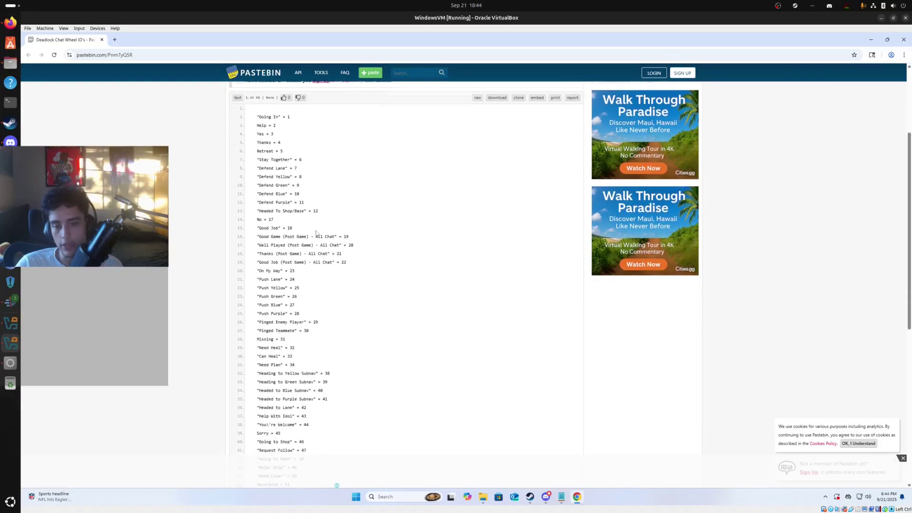
scroll(374, 273, "up", 1)
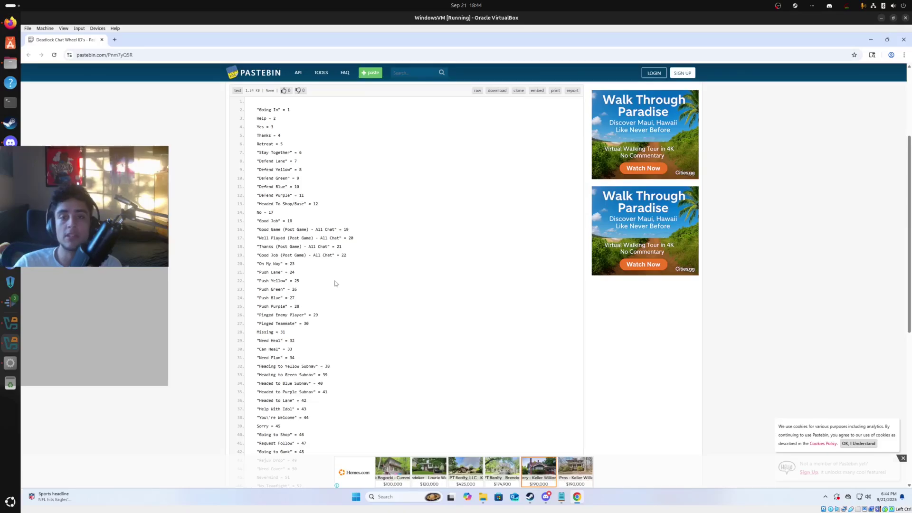
Return to the Discord guide and view the numbered ping wheel screenshot to check which position each phrase number occupies.
left_click(546, 497)
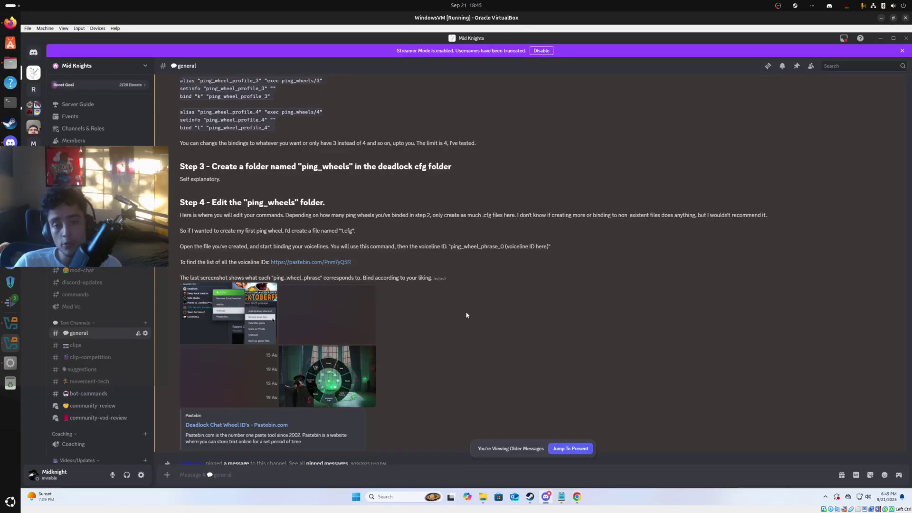
scroll(475, 306, "up", 3)
scroll(478, 309, "down", 3)
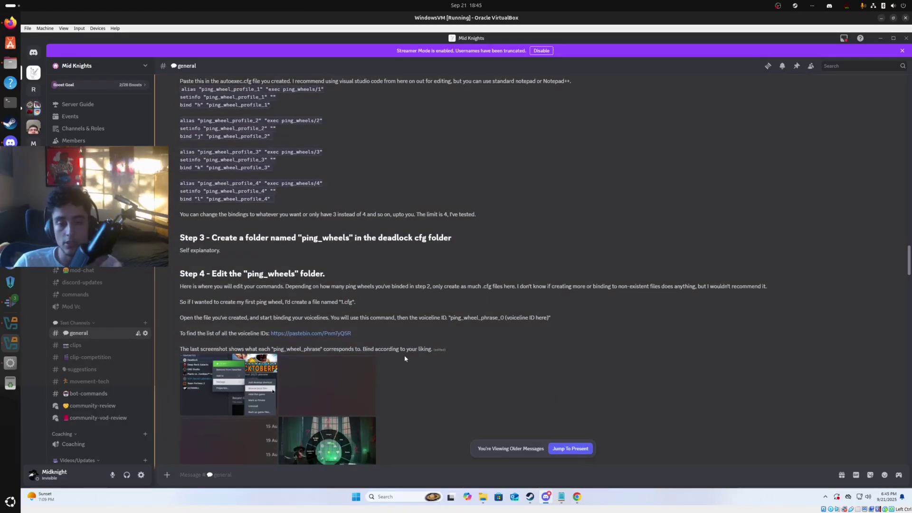
left_click(333, 401)
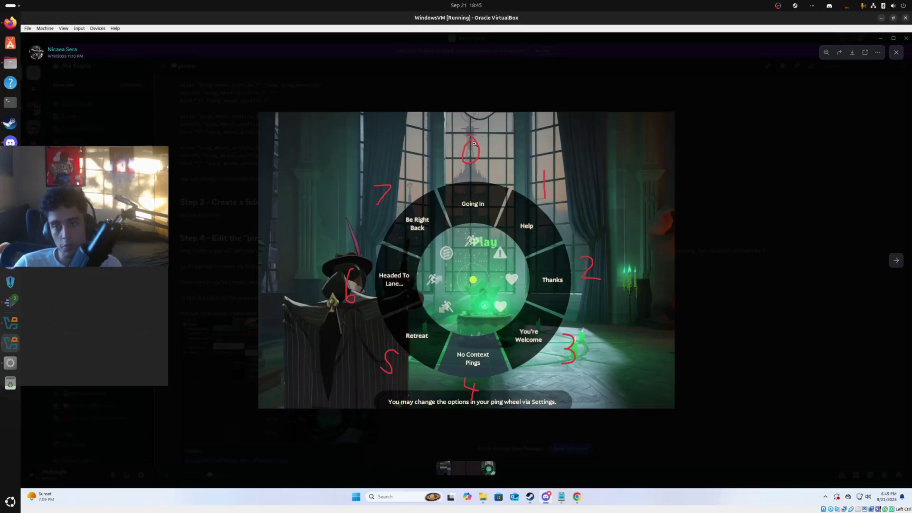
In 1.cfg, assign voiceline ID 17 to ping_wheel_phrase_0 and 1 to ping_wheel_phrase_1, consulting the Pastebin list.
left_click(562, 496)
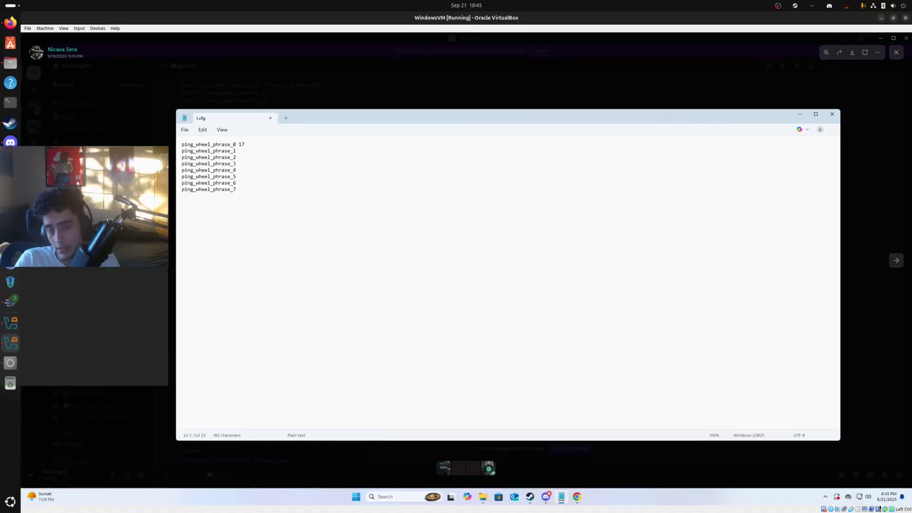
left_click(577, 497)
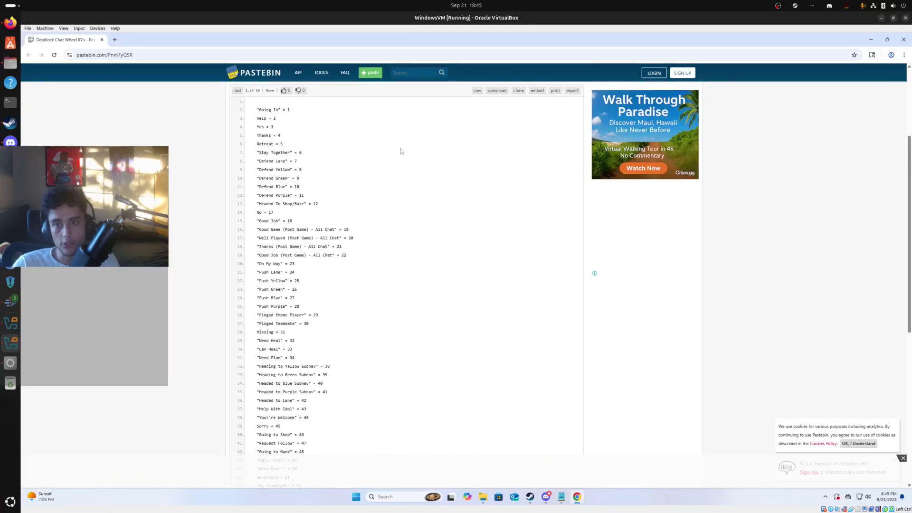
left_click(561, 497)
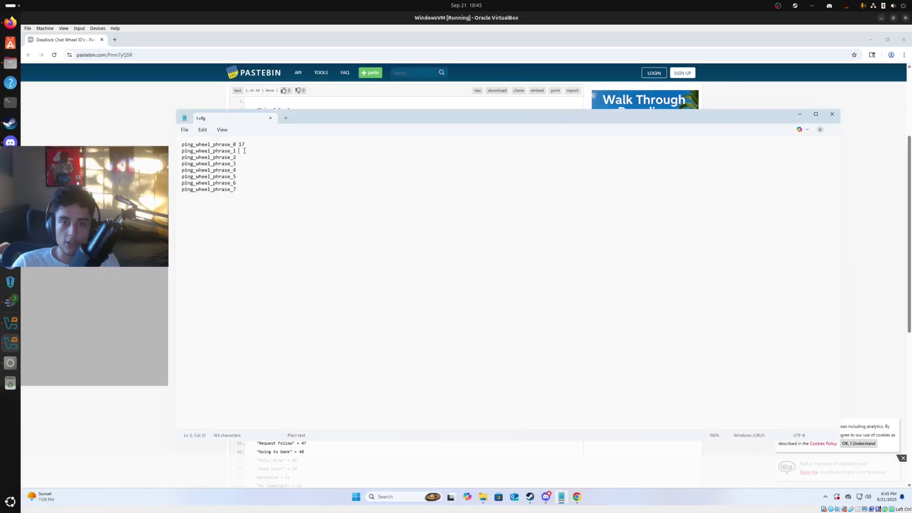
type("1")
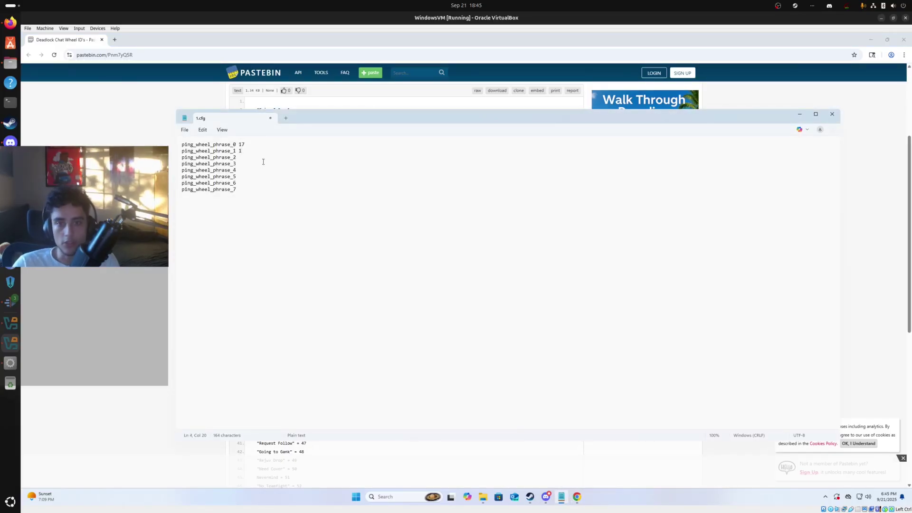
Consult the Pastebin list and assign IDs 33, 4, 5, 6, 7 and 8 to ping_wheel_phrase_2 through ping_wheel_phrase_7 in 1.cfg.
left_click(576, 497)
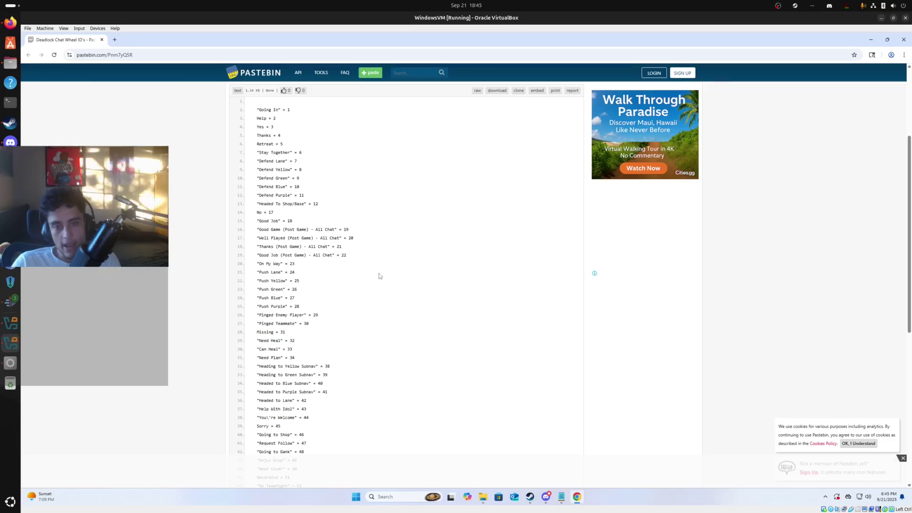
scroll(412, 251, "down", 1)
scroll(411, 250, "down", 1)
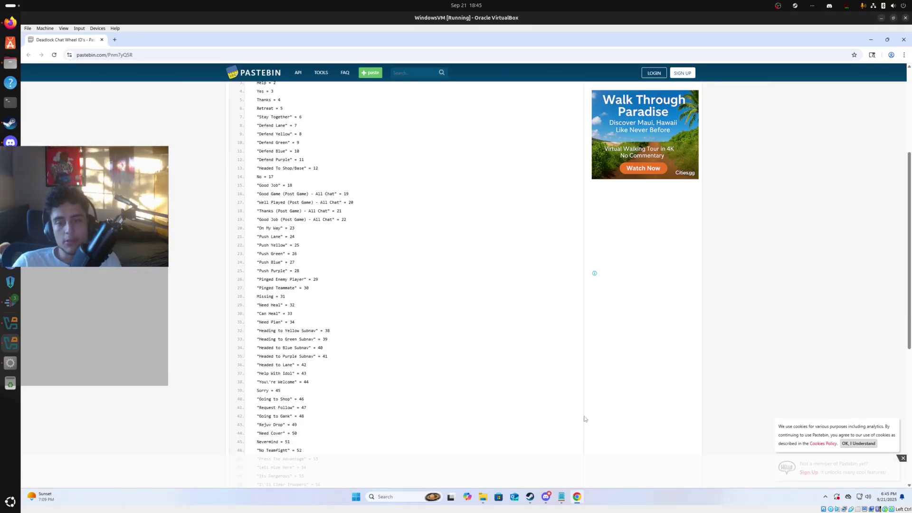
key("alt+Tab")
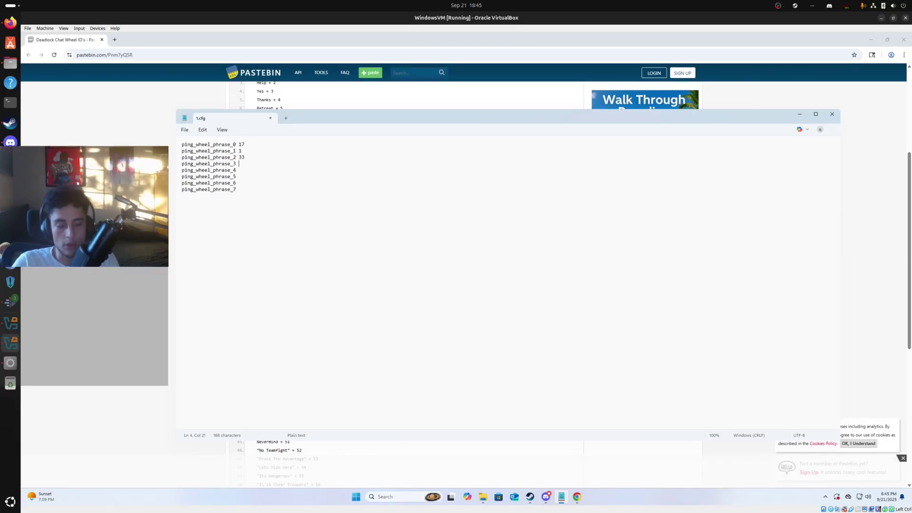
type("5")
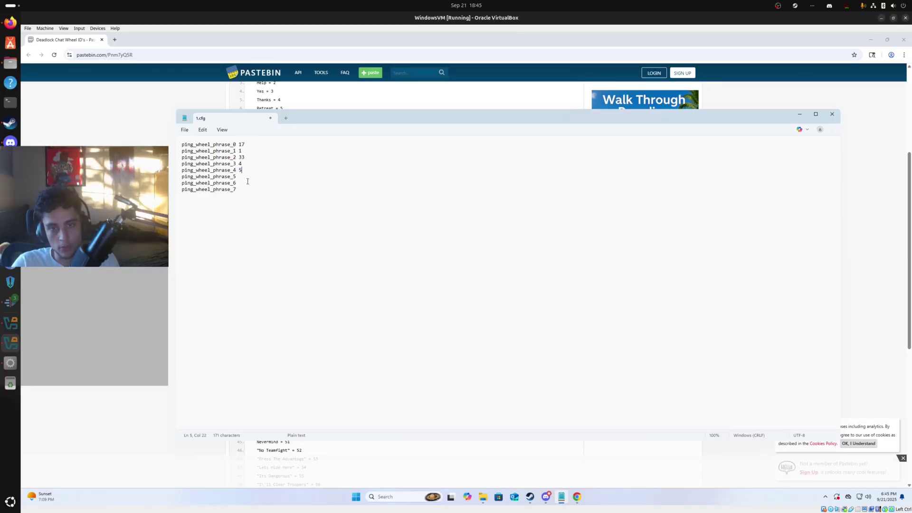
key("Down")
key("Down")
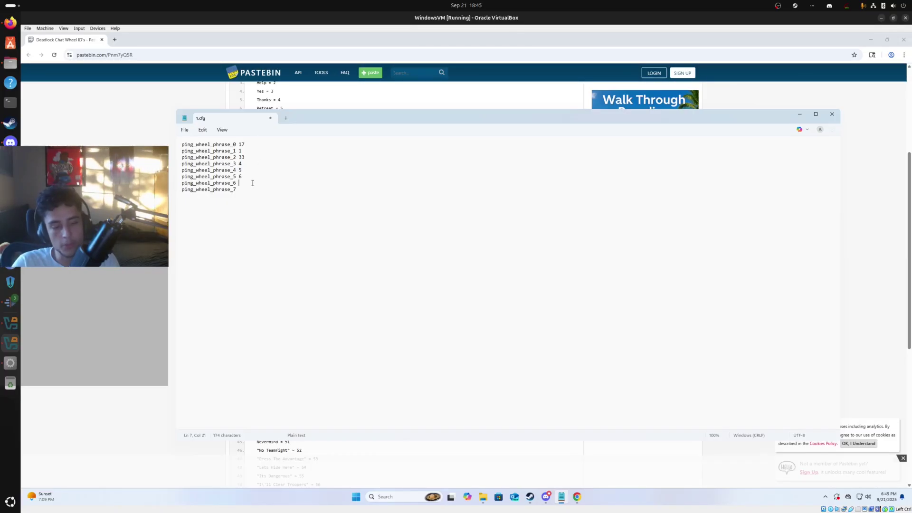
left_click_drag(255, 190, 182, 182)
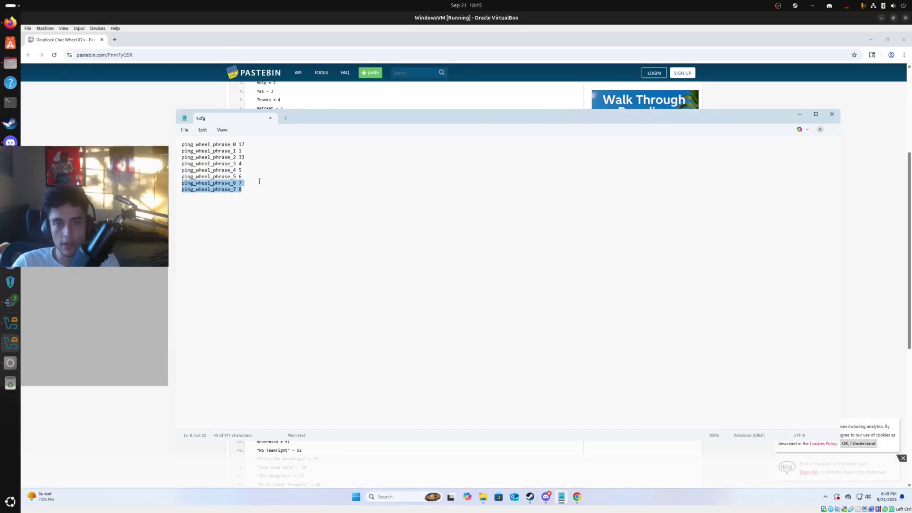
left_click(259, 182)
double_click(241, 144)
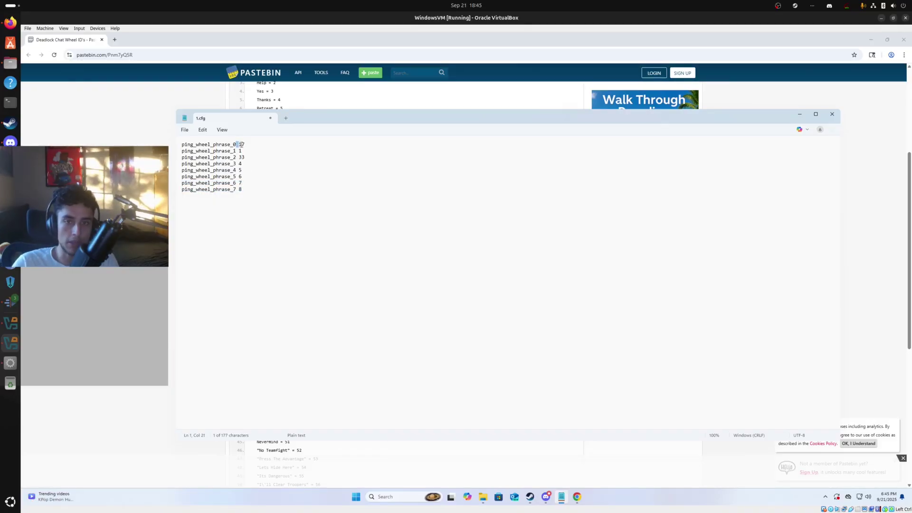
left_click(261, 151)
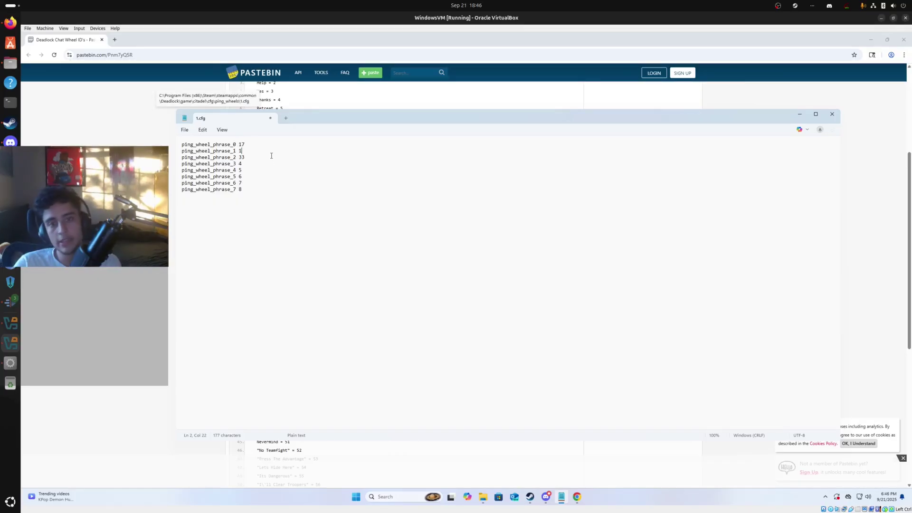
Save 1.cfg and close the document.
left_click(185, 131)
left_click(189, 201)
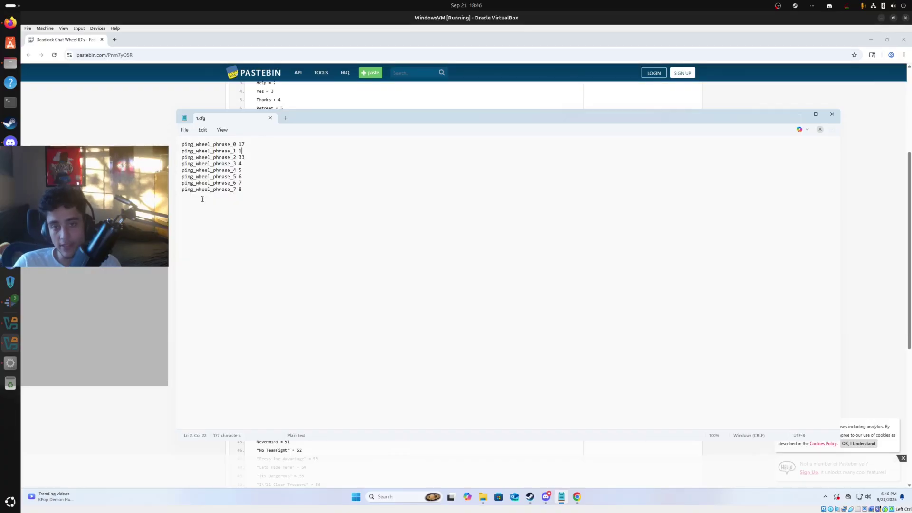
left_click(270, 118)
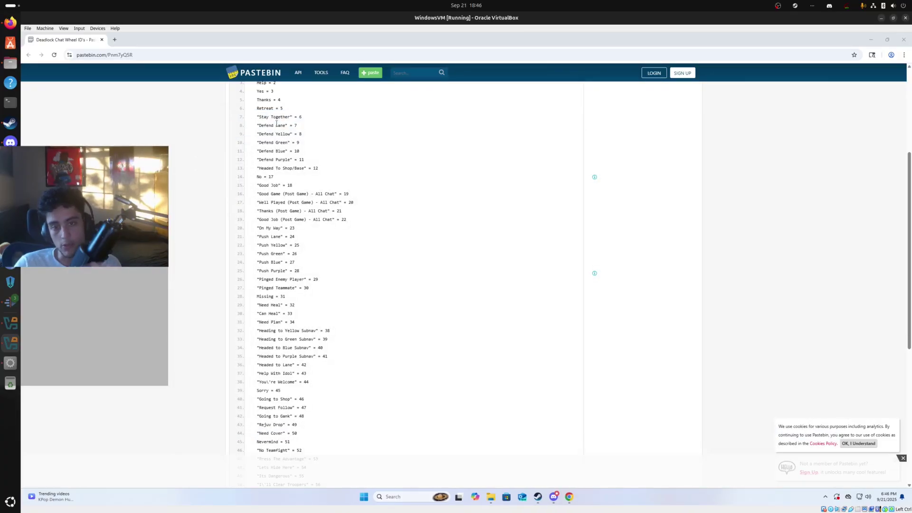
Open the file 2 from the ping_wheels folder and replace its placeholder text with the eight ping_wheel_phrase lines.
left_click(491, 497)
left_click(578, 116)
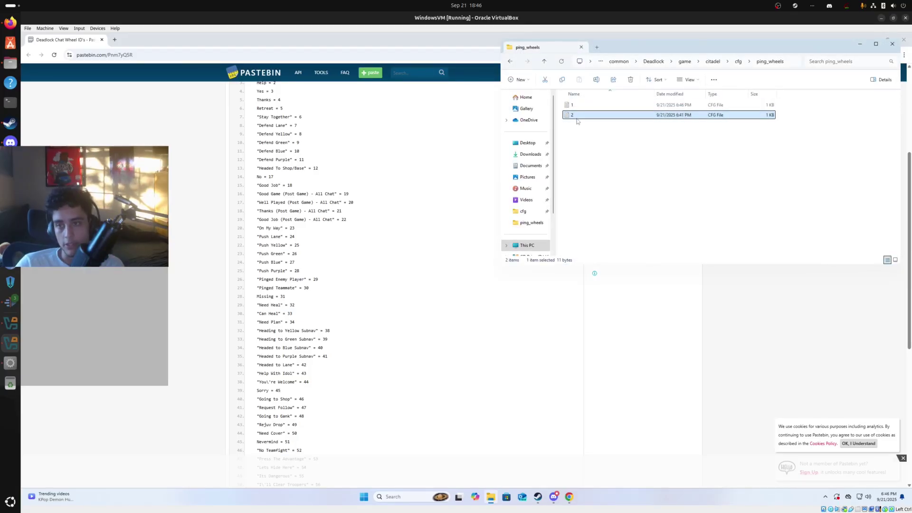
double_click(594, 116)
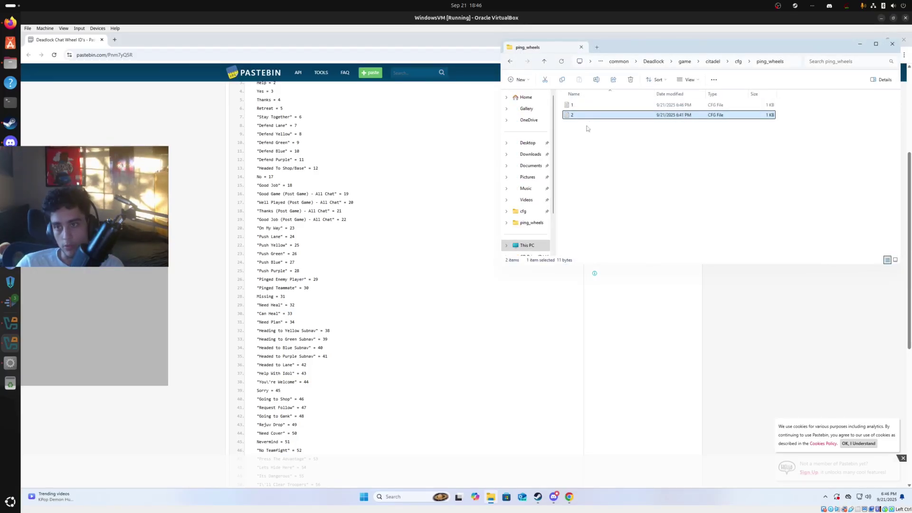
key("ctrl+a")
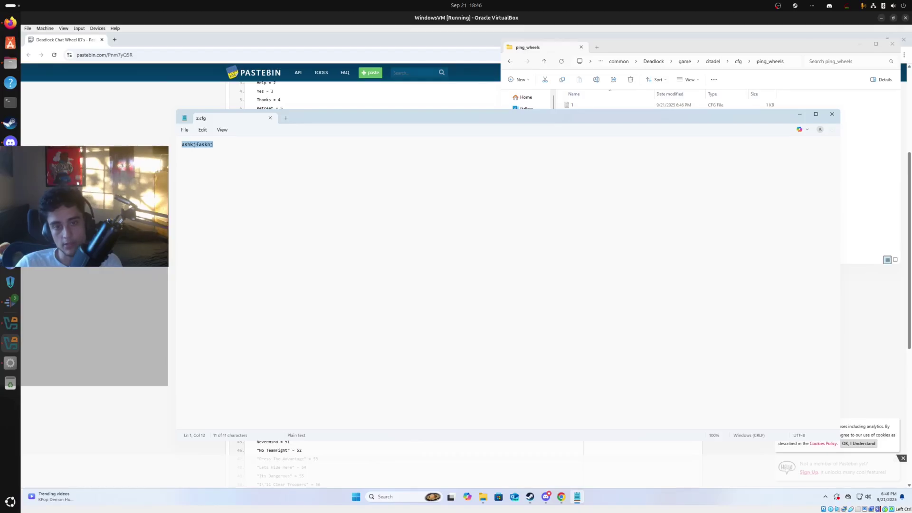
key("BackSpace")
right_click(222, 168)
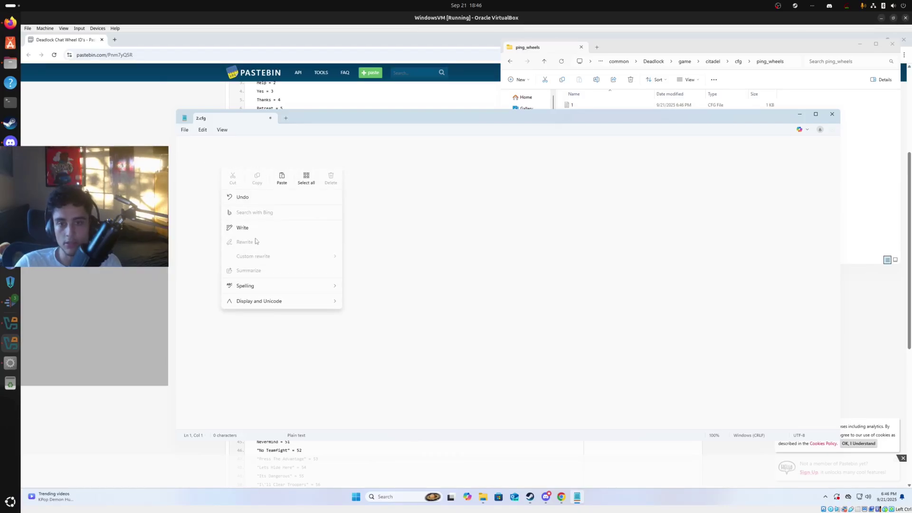
left_click(281, 178)
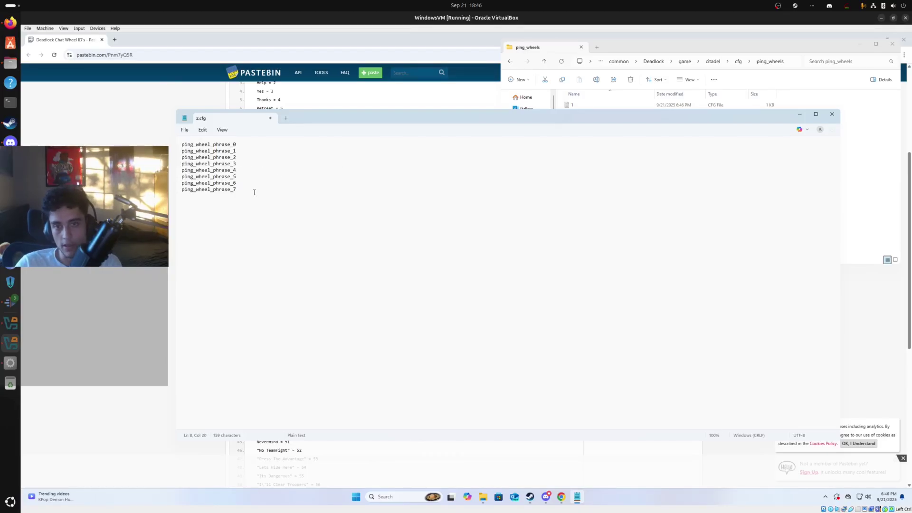
In 2.cfg, assign IDs 8, 9, 10, 11, 12, 13, 17 and 14 to ping_wheel_phrase_0 through ping_wheel_phrase_7.
left_click(252, 142)
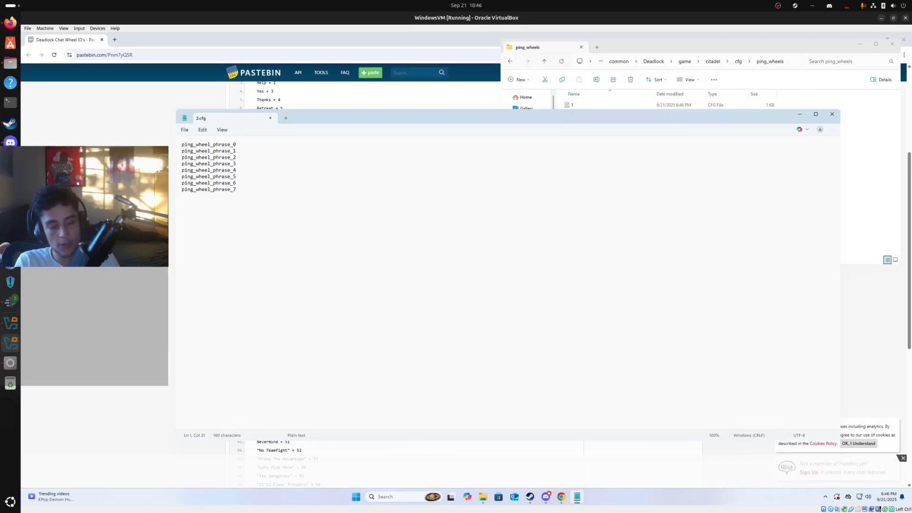
type("8")
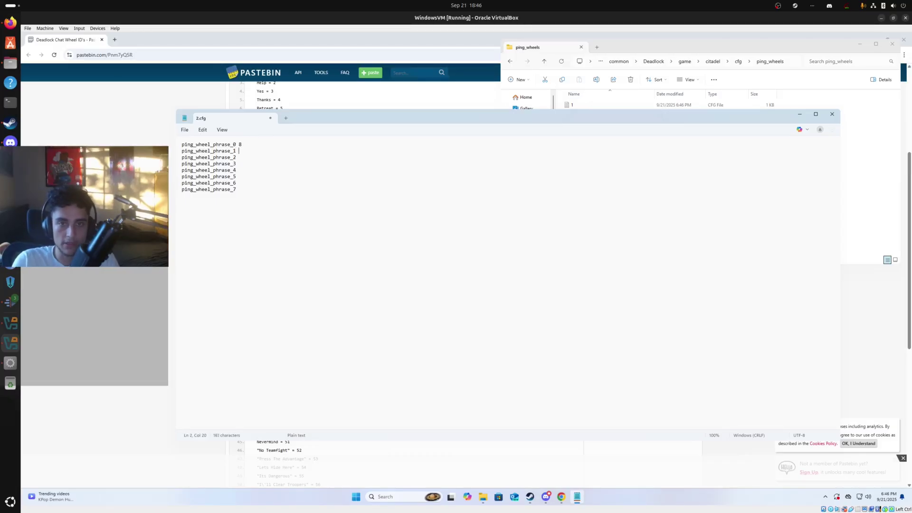
type("0")
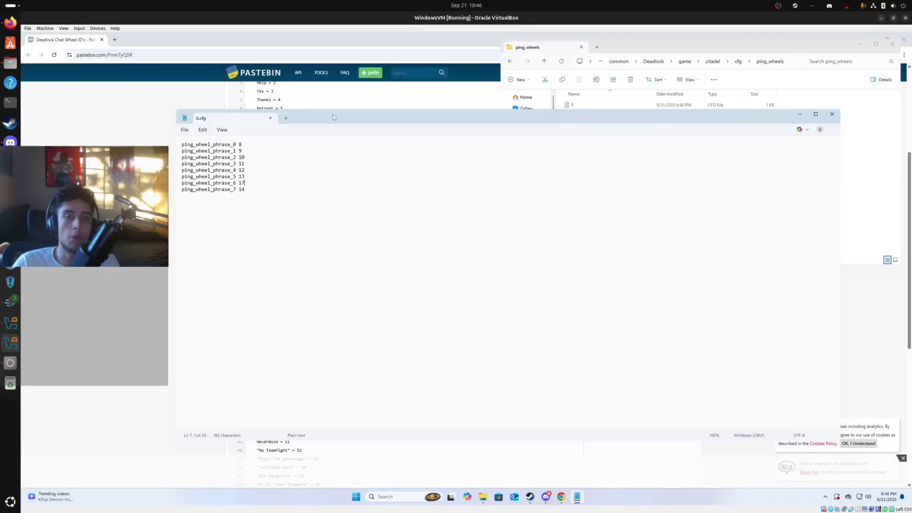
Reopen the file 1 from the ping_wheels folder alongside 2.cfg and switch between the two documents to compare their phrases.
left_click_drag(323, 119, 356, 228)
double_click(580, 105)
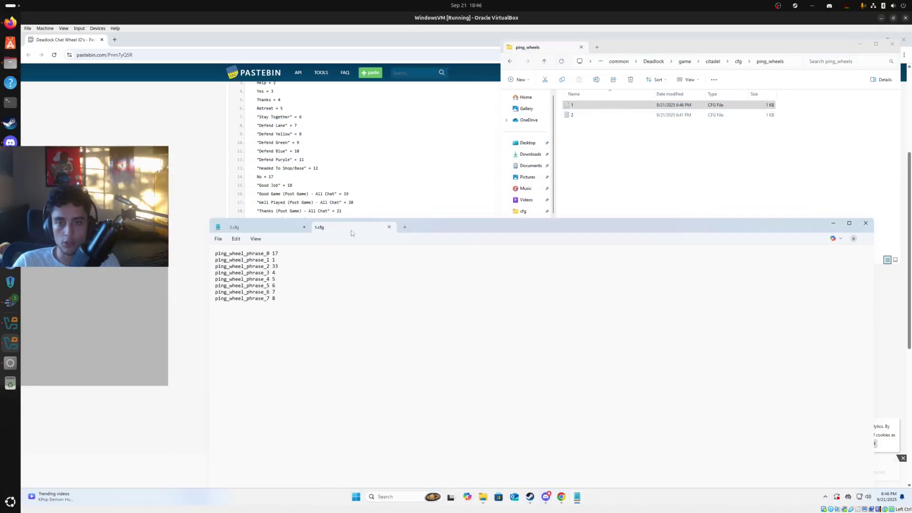
left_click_drag(256, 230, 239, 124)
left_click(238, 123)
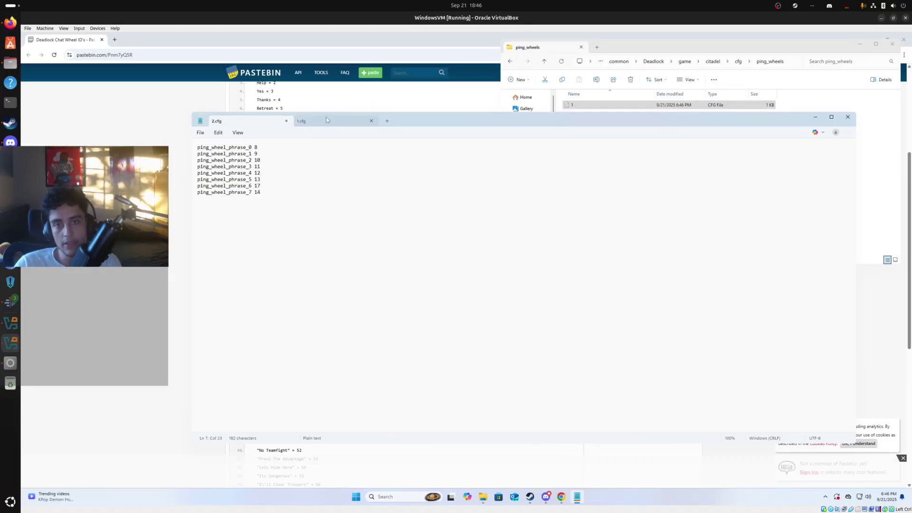
Save 2.cfg and close its document.
left_click(200, 134)
left_click(223, 202)
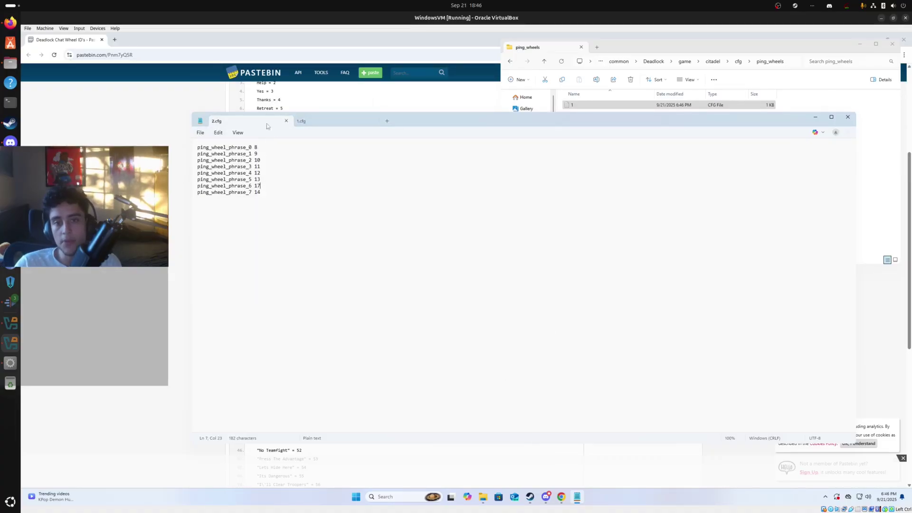
left_click(286, 121)
left_click(250, 121)
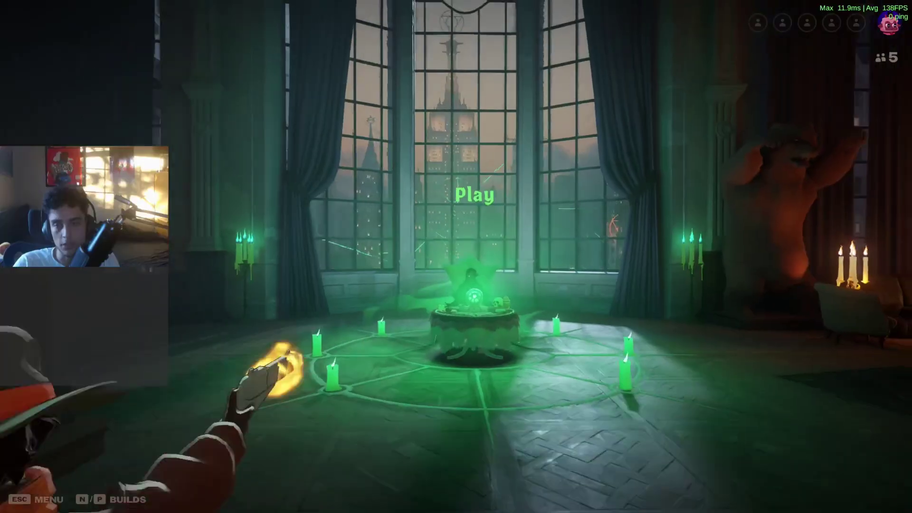
Switch to Deadlock and open the ping wheel repeatedly in the hideout to test the key-bound wheels and their phrases.
key("w")
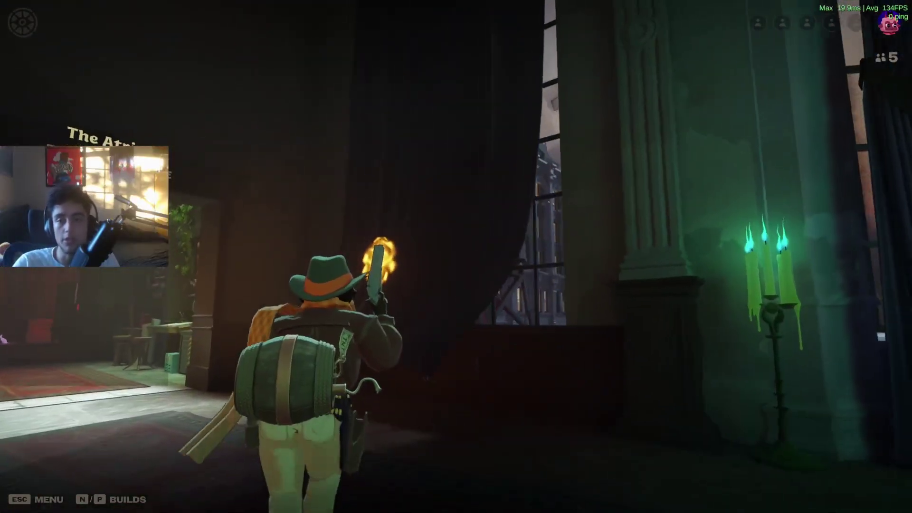
middle_click(456, 257)
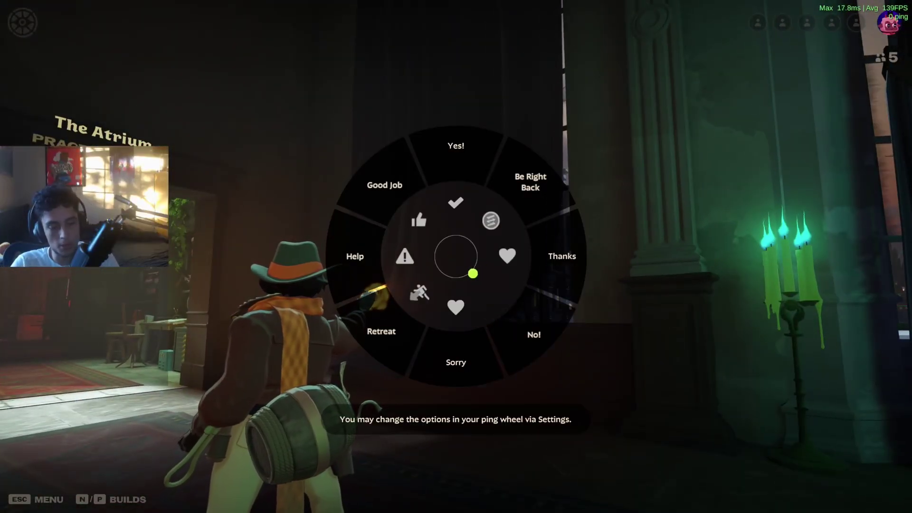
key("g")
key("g")
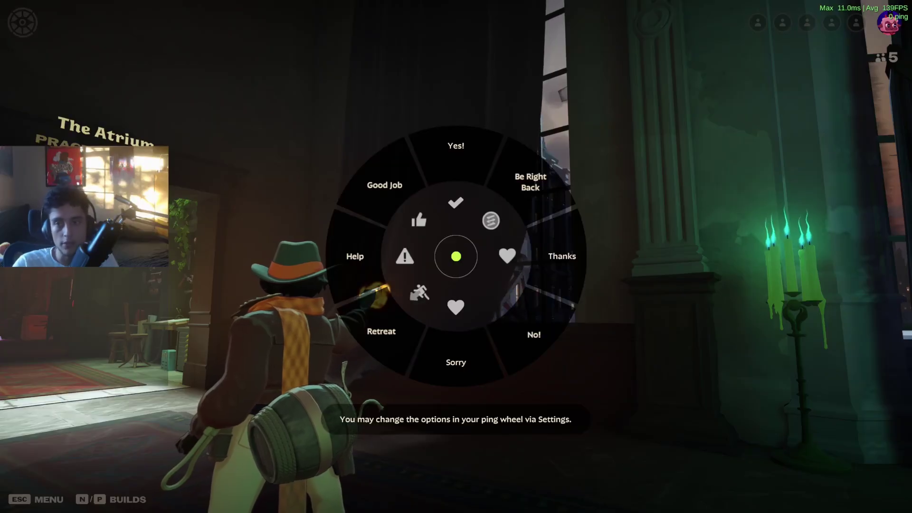
middle_click(456, 257)
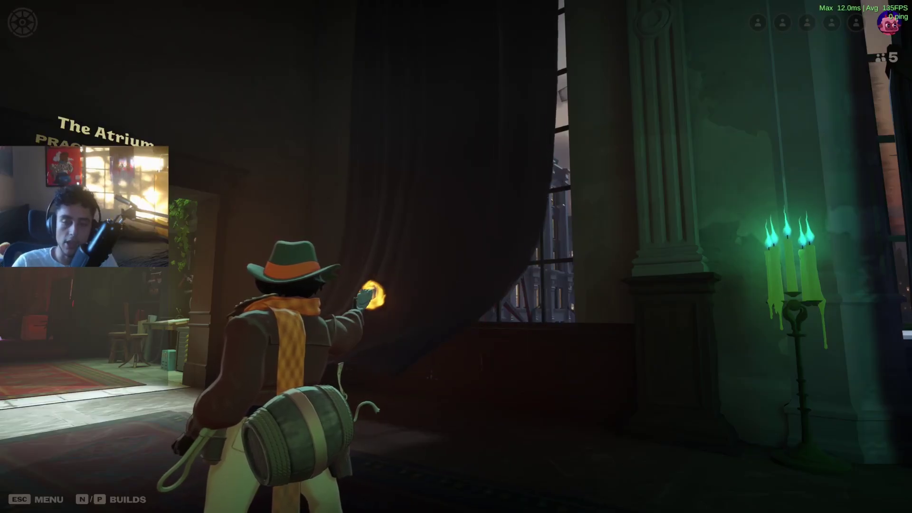
key("g")
key("g")
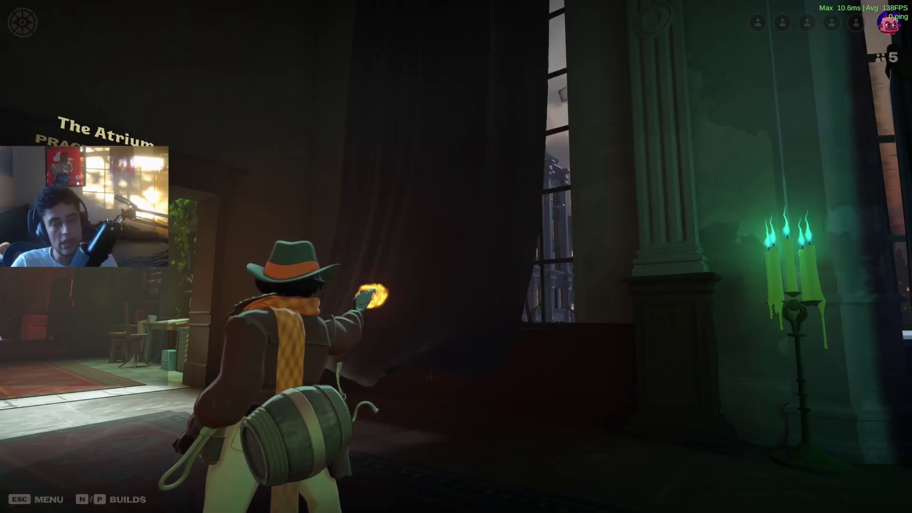
key("g")
key("g")
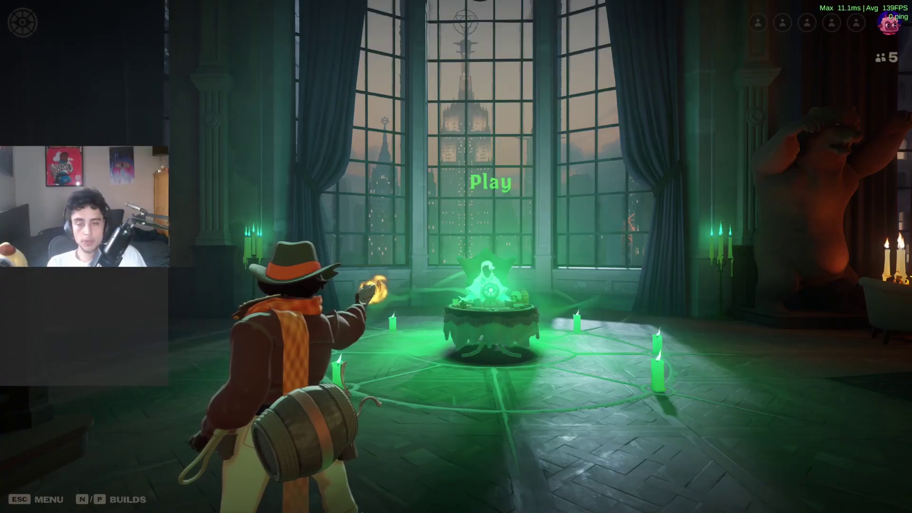
key("w")
key("a")
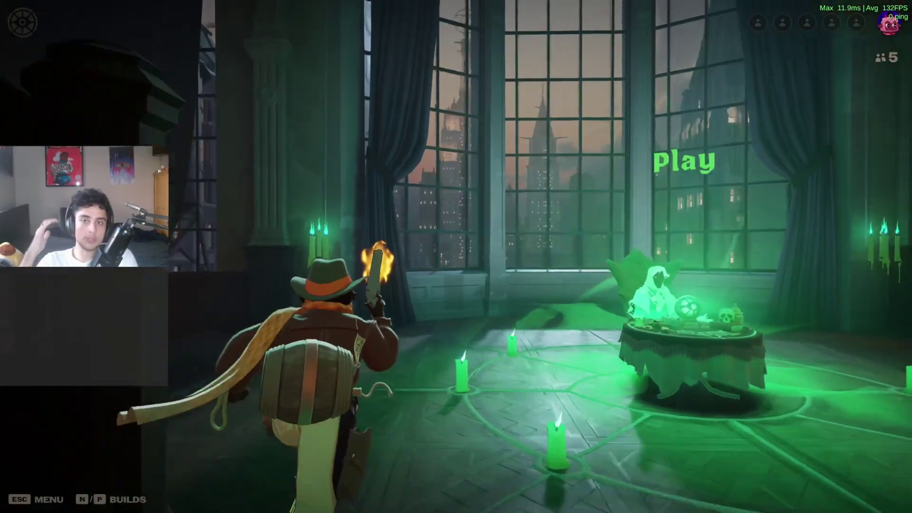
key("w")
key("space")
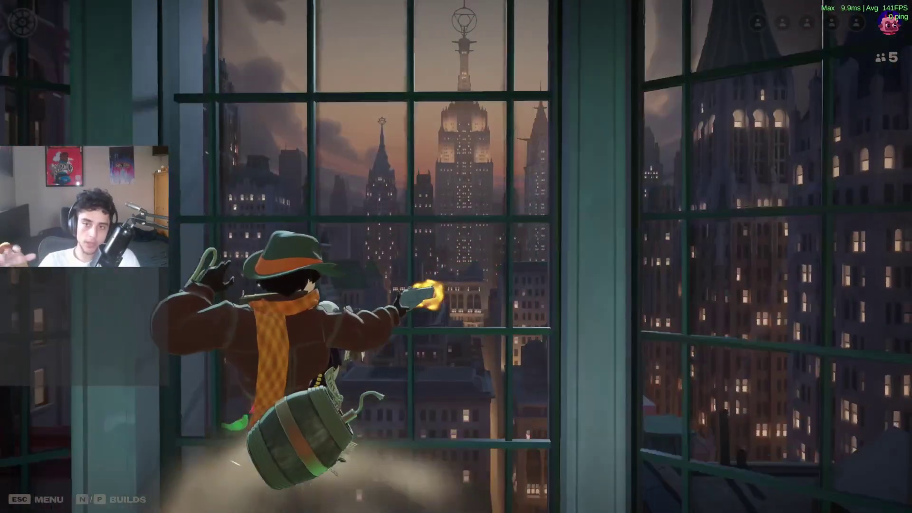
key("d")
key("s")
key("s")
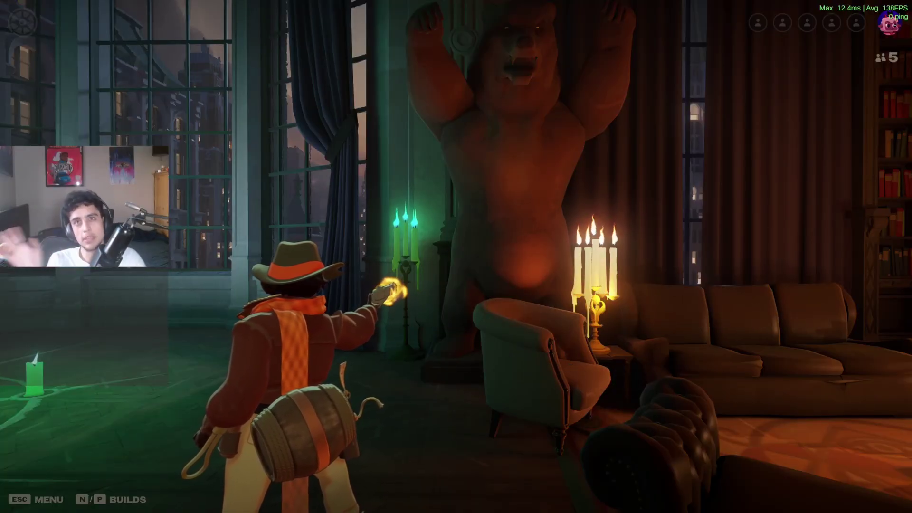
key("w")
key("shift")
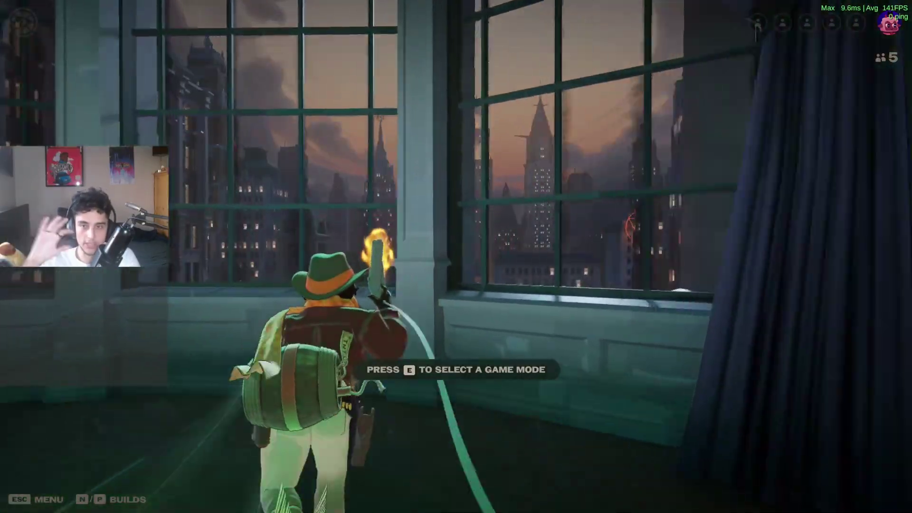
key("s")
key("shift")
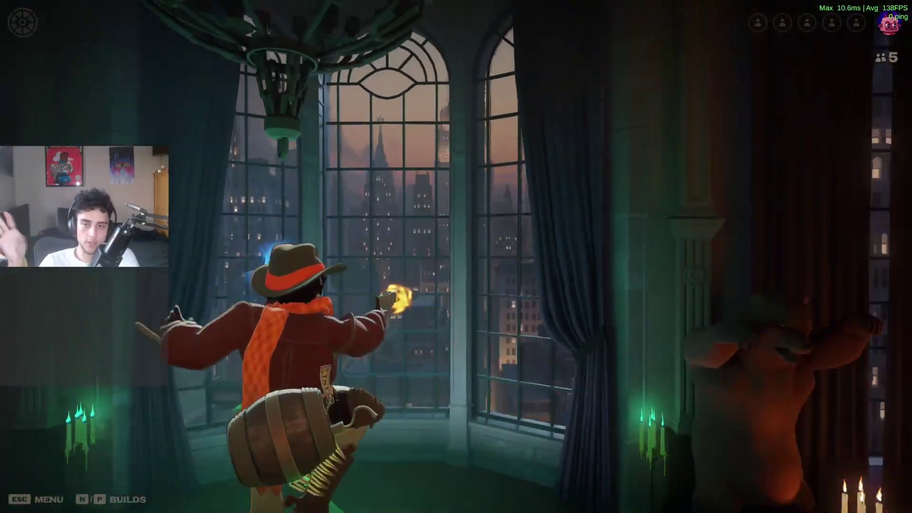
key("w")
key("a")
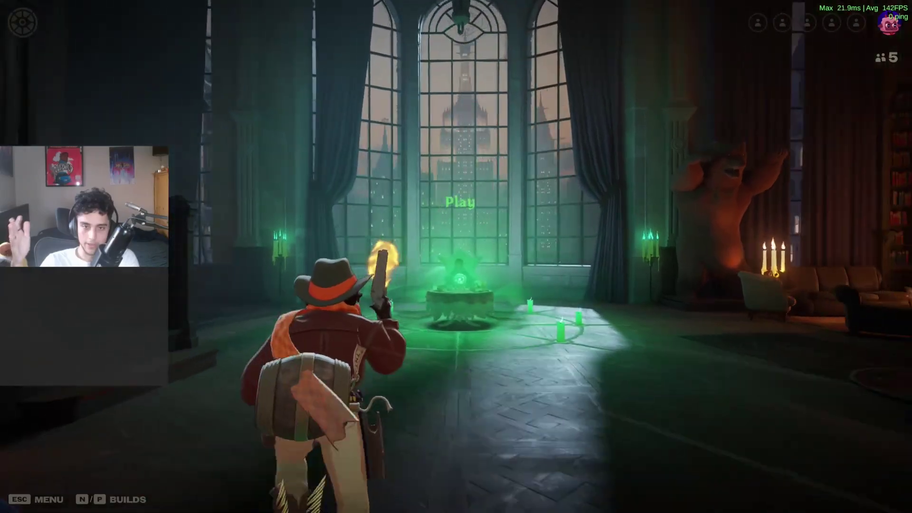
key("w")
key("space")
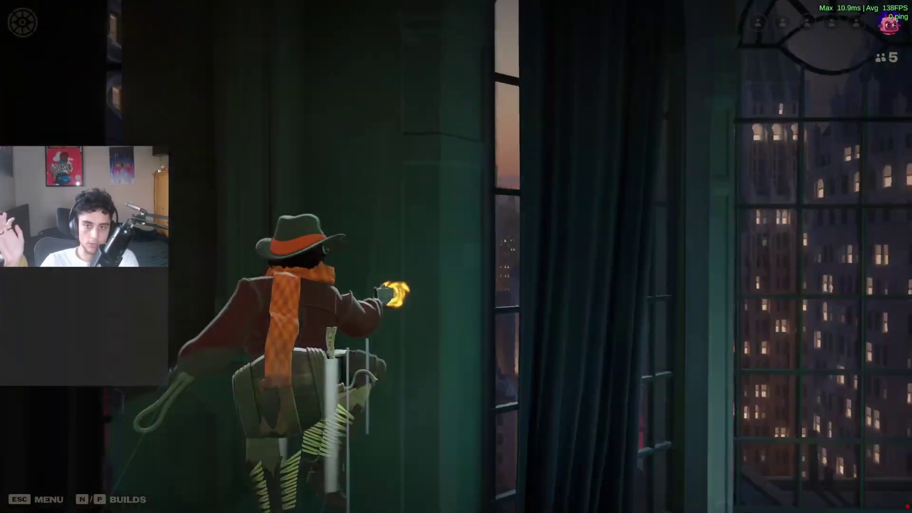
key("space")
key("w")
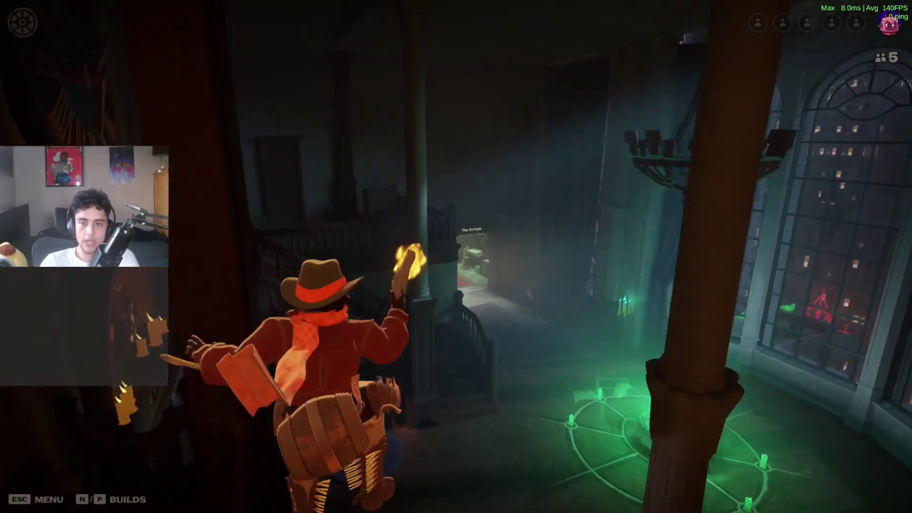
key("shift")
key("space")
key("w")
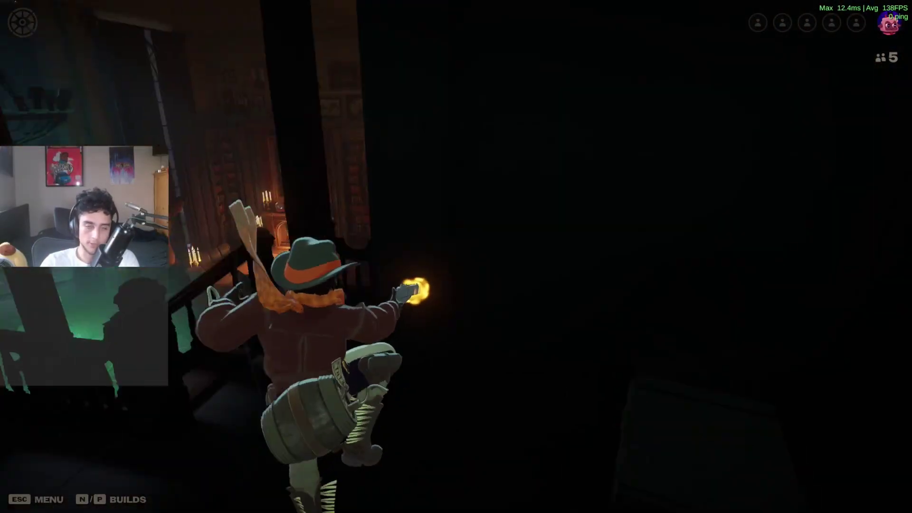
key("w")
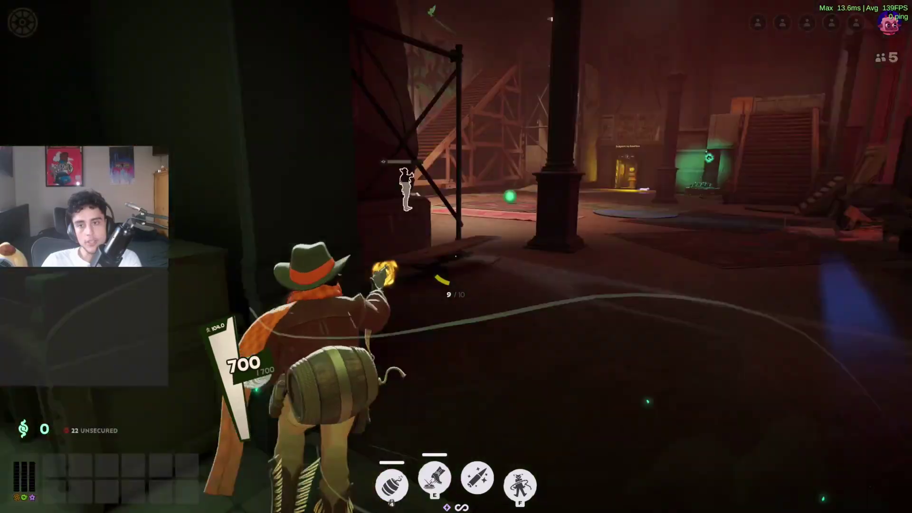
key("w")
key("w")
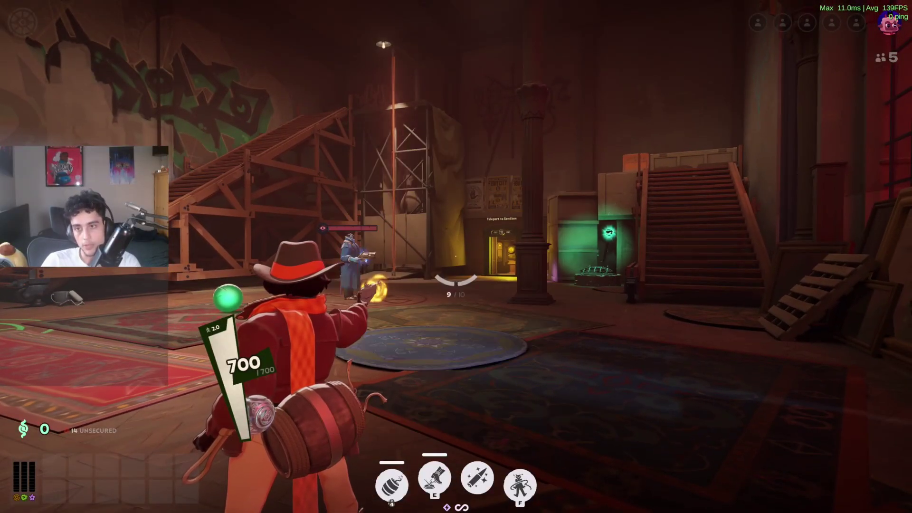
key("w")
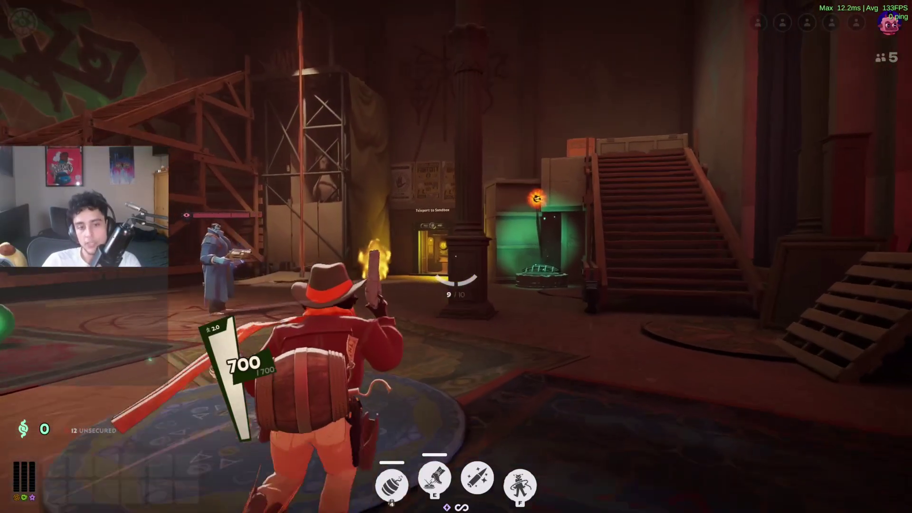
key("w")
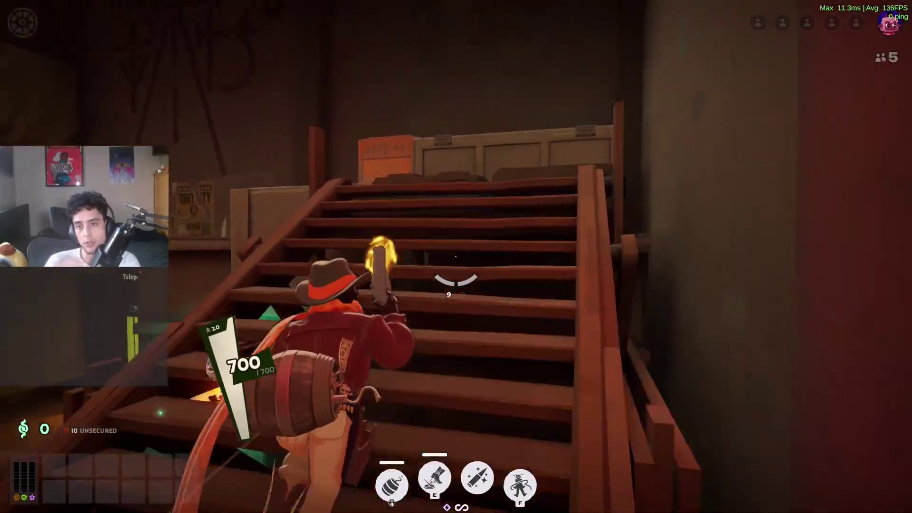
key("space")
key("shift")
key("w")
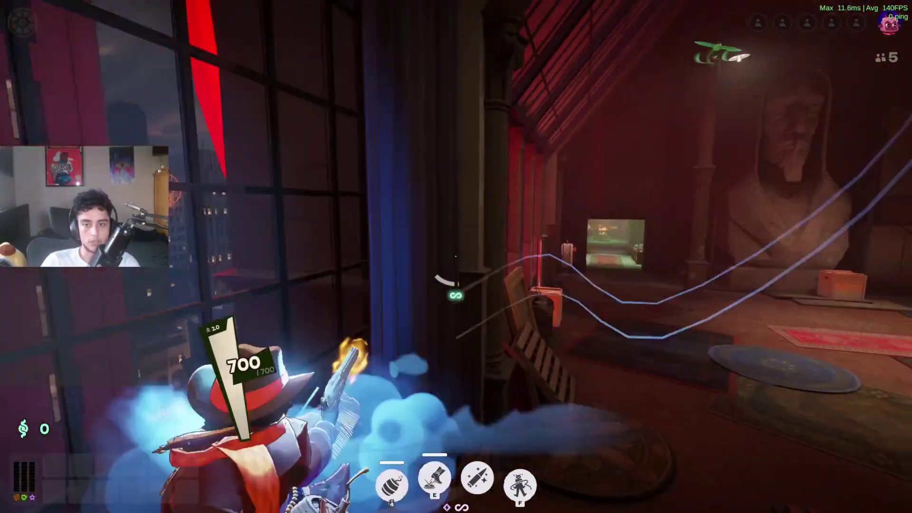
key("shift")
key("w")
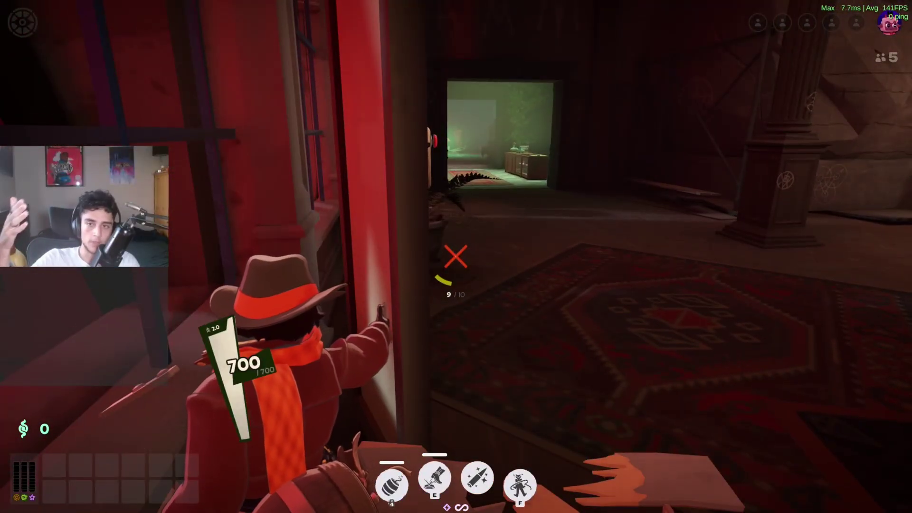
key("w")
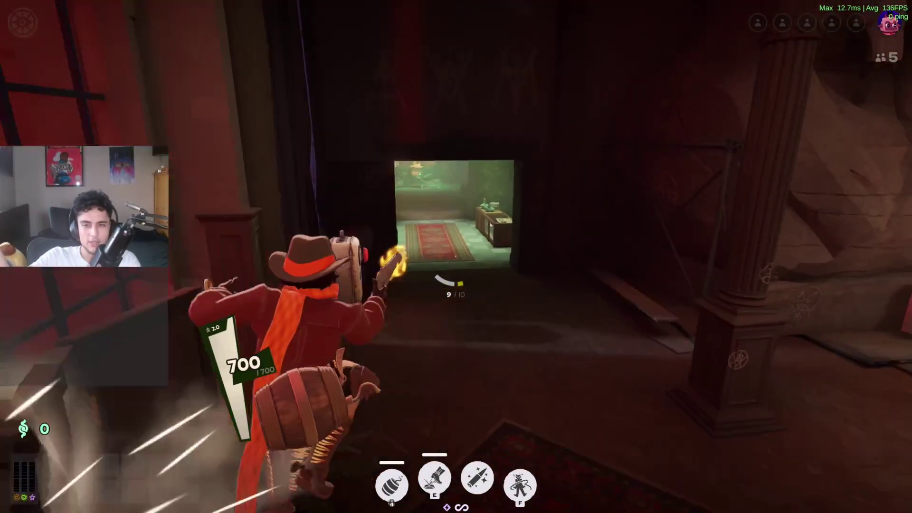
key("w")
key("s")
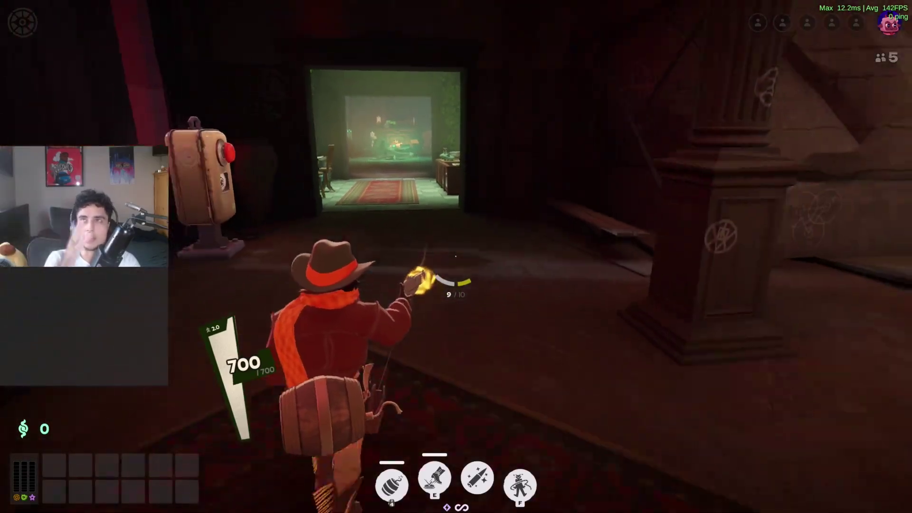
key("d")
key("w")
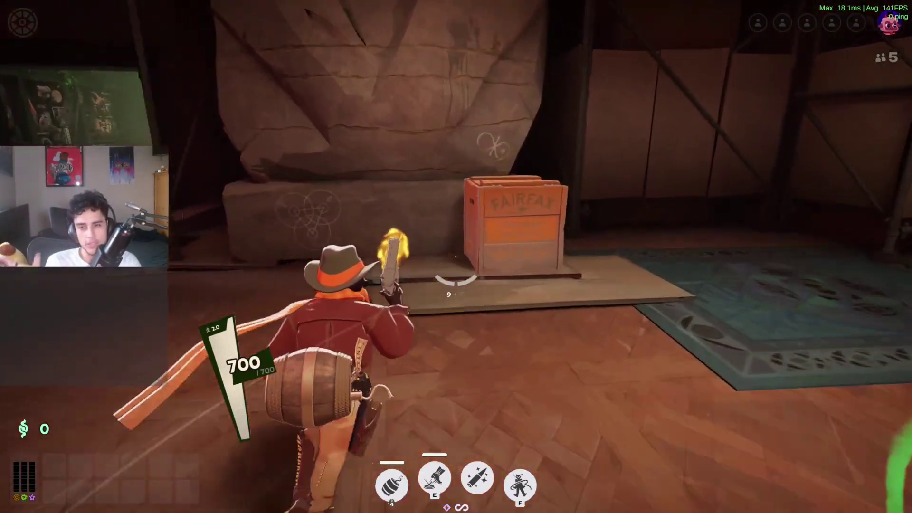
key("d")
key("w")
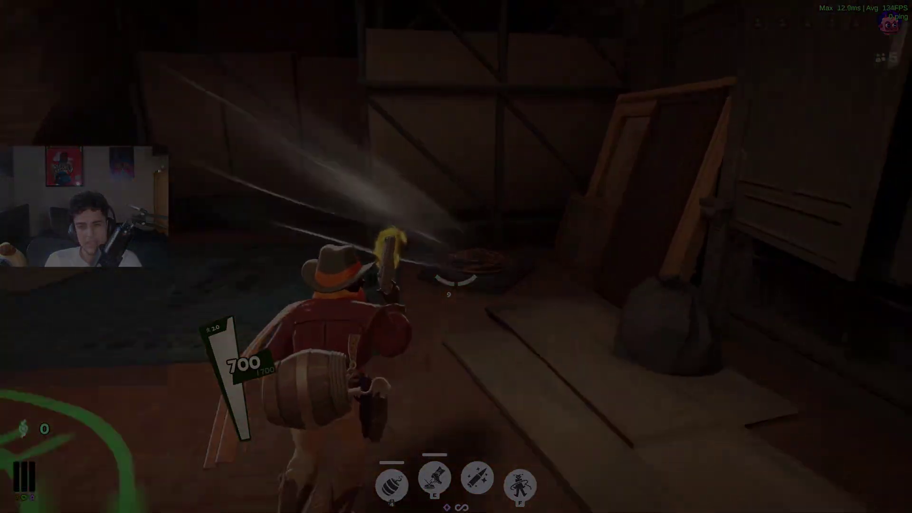